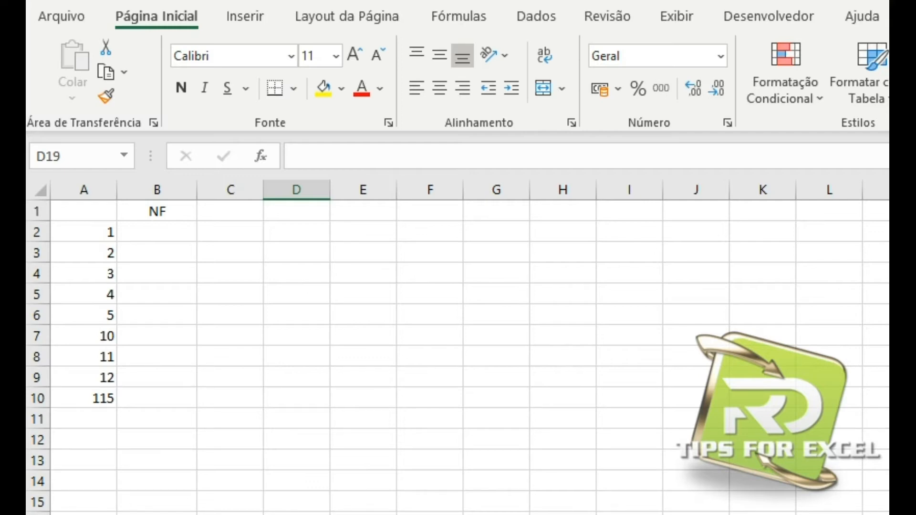
drag(98, 231, 99, 396)
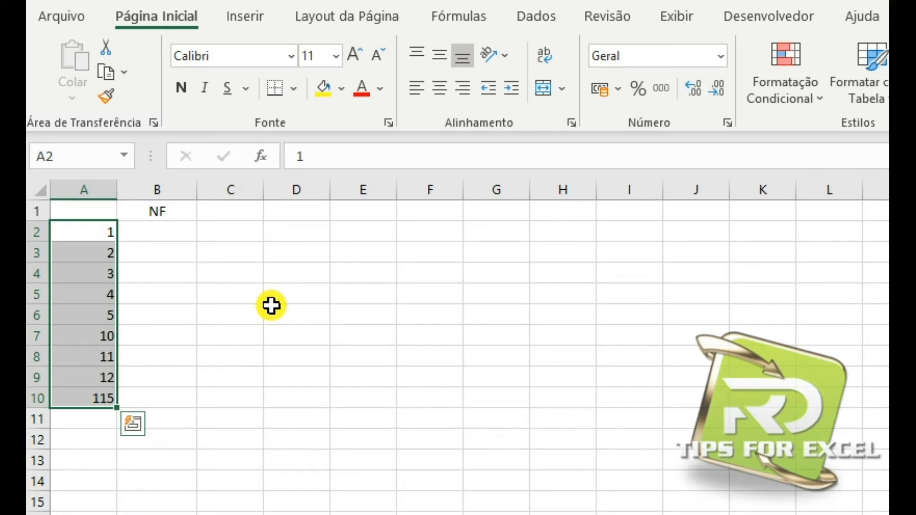
click(165, 234)
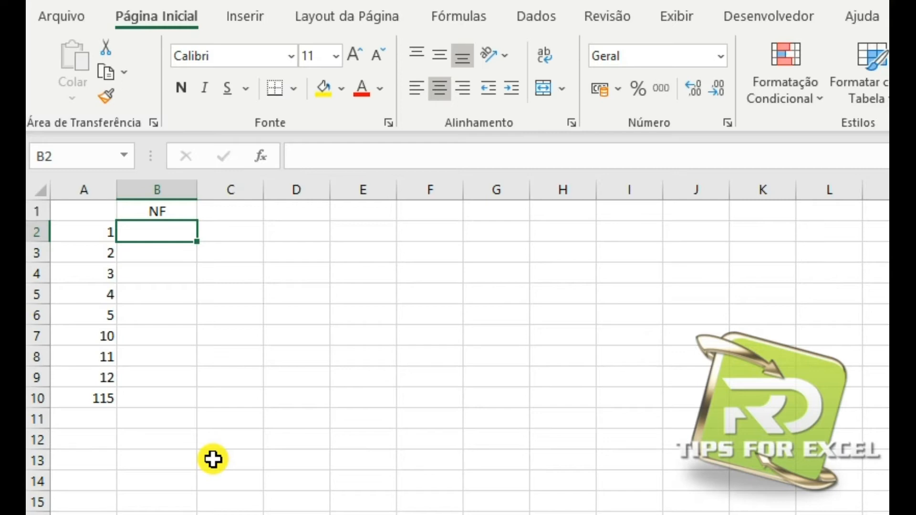
click(58, 235)
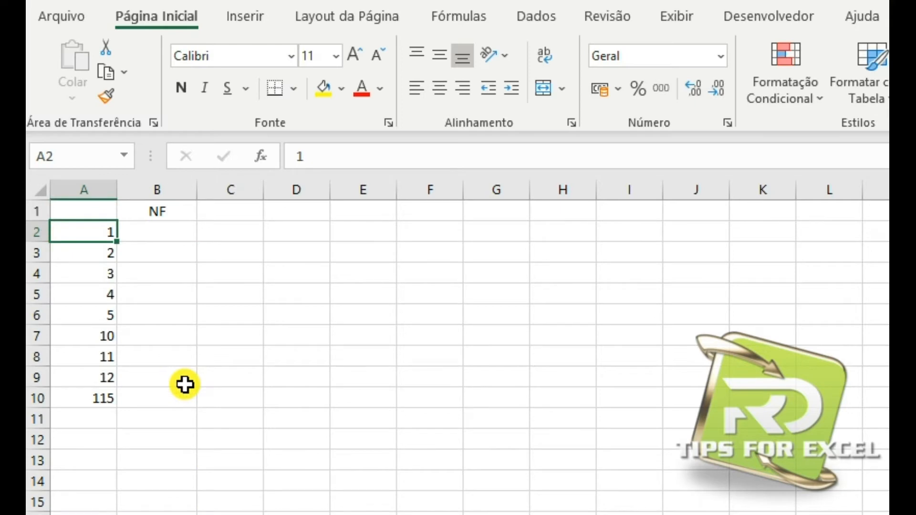
Enter the formula =TEXTO(A2;"00000") in cell B2 under NF to pad the number in A2 to five digits.
click(152, 229)
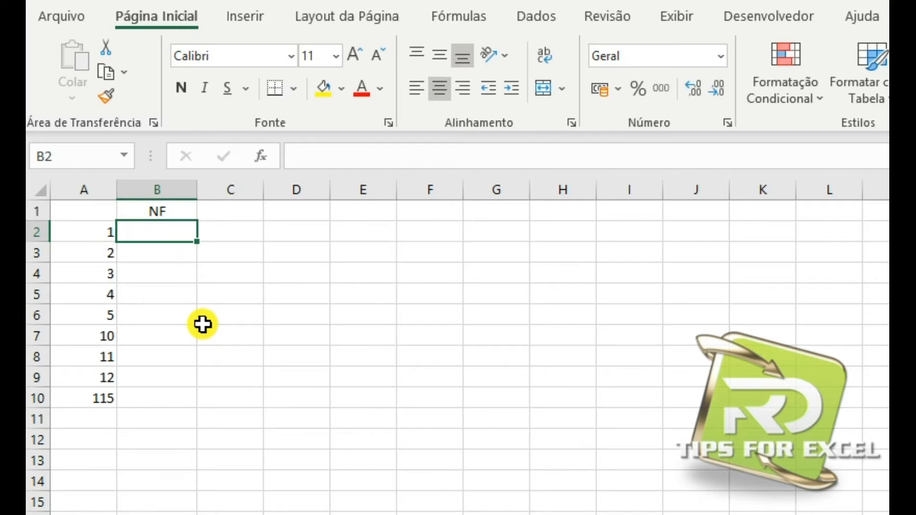
text(=tex)
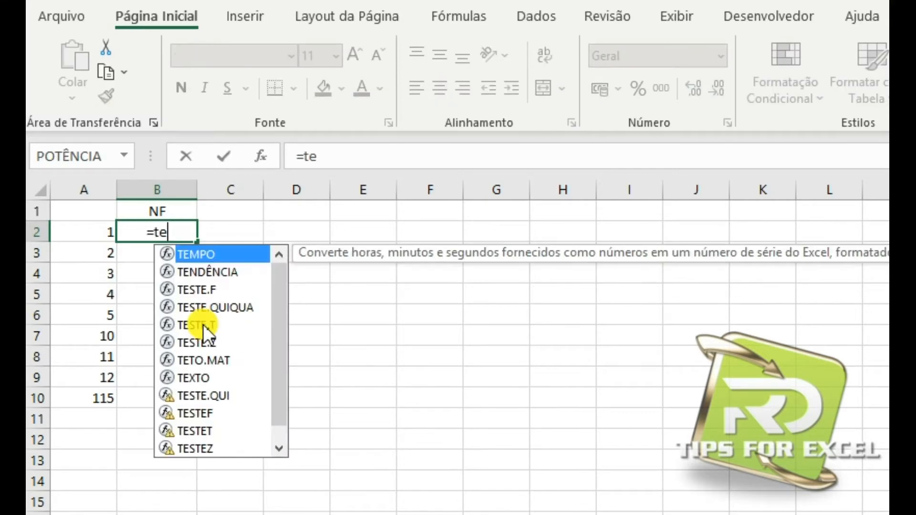
key(Tab)
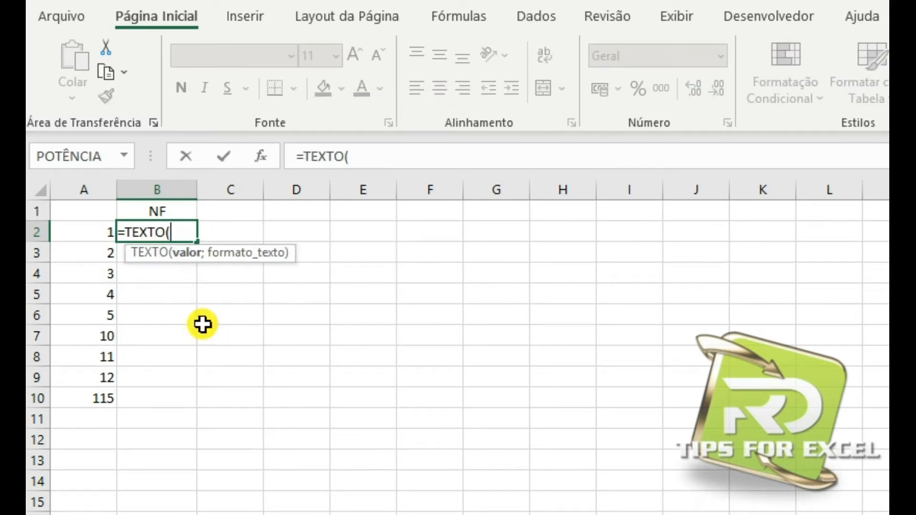
click(79, 235)
text(;")
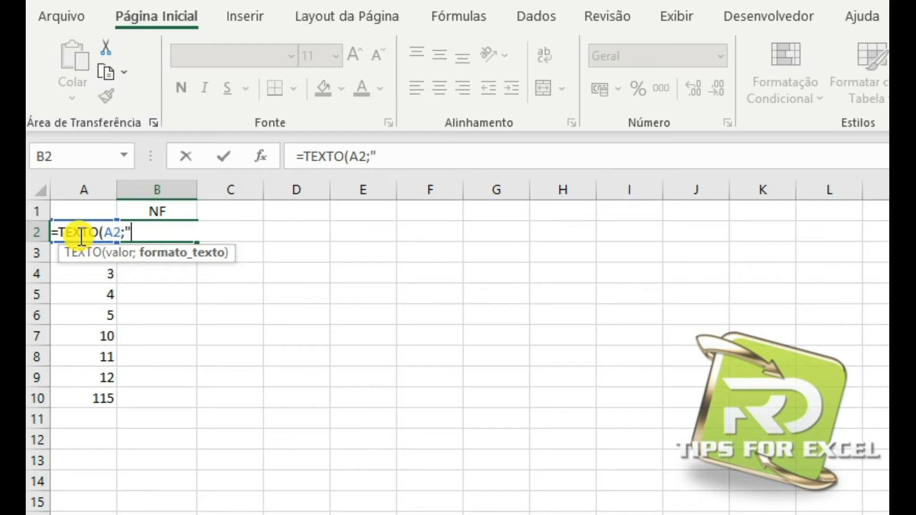
text(0000)
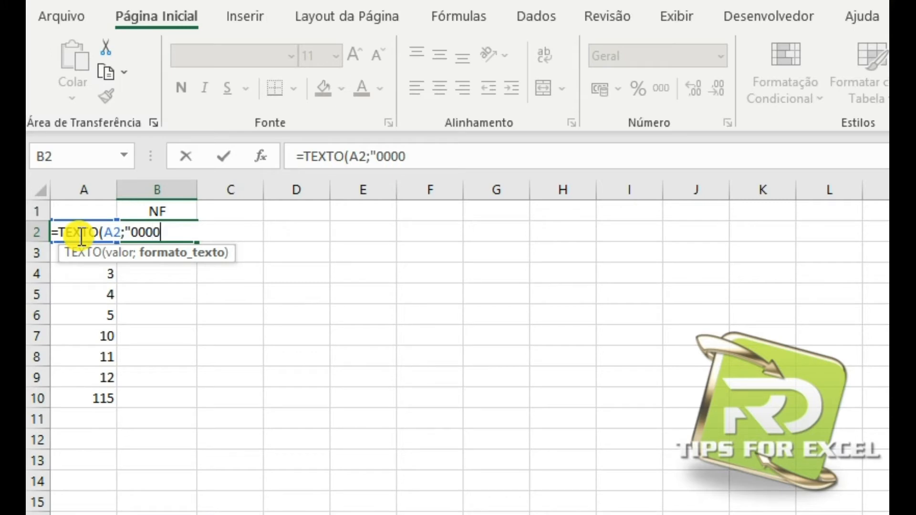
text(0"))
key(Return)
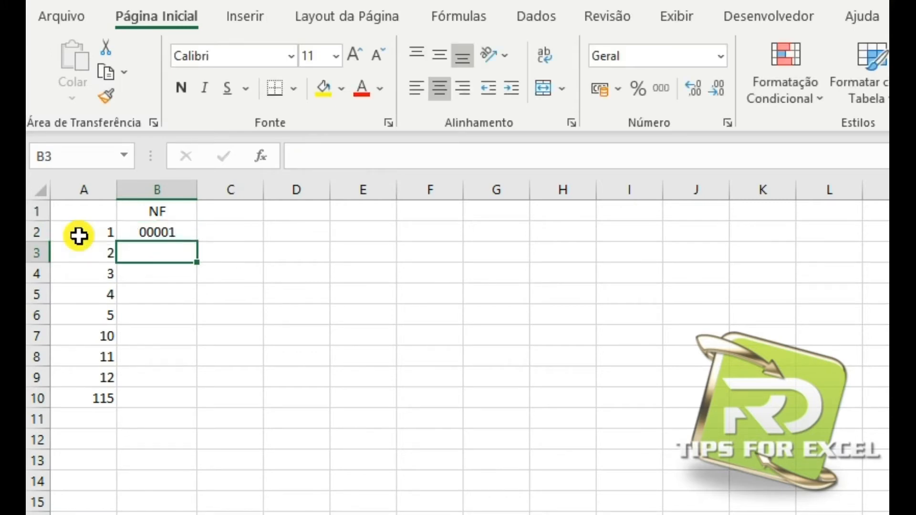
Fill the NF formula from B2 down to B10.
click(148, 235)
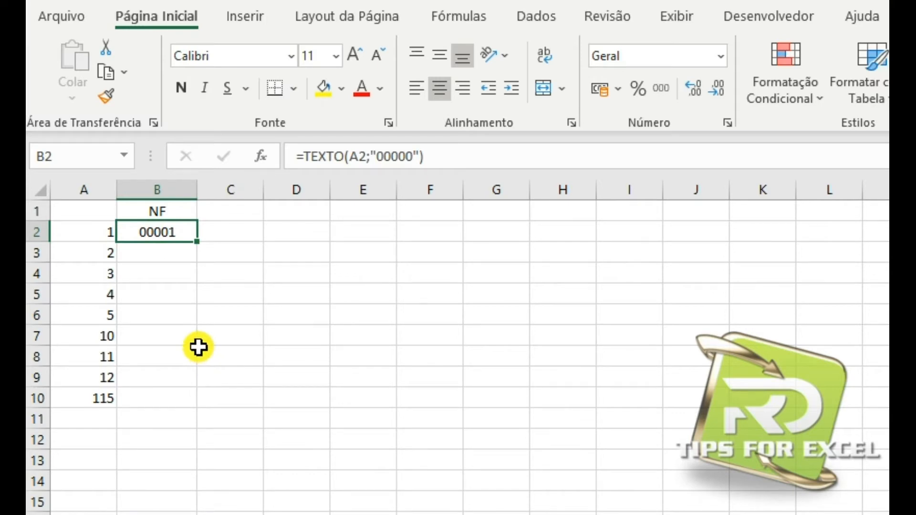
drag(197, 243, 191, 400)
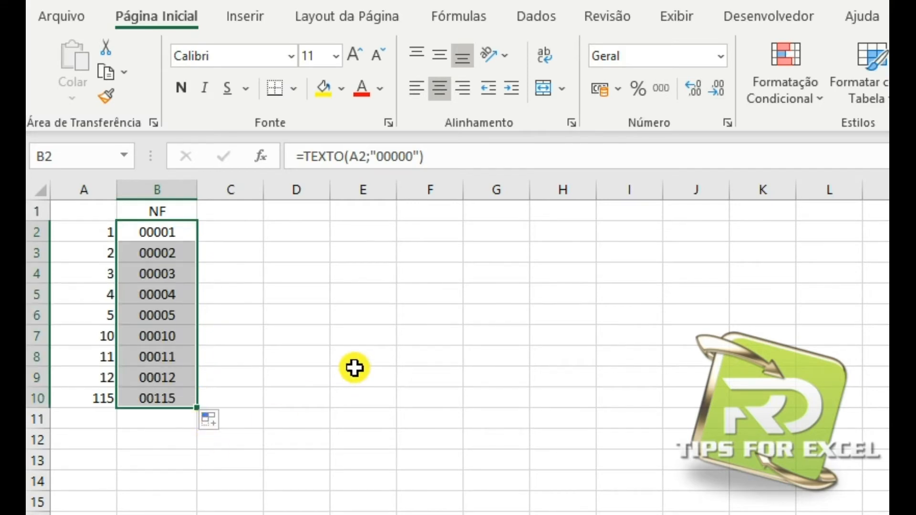
click(350, 370)
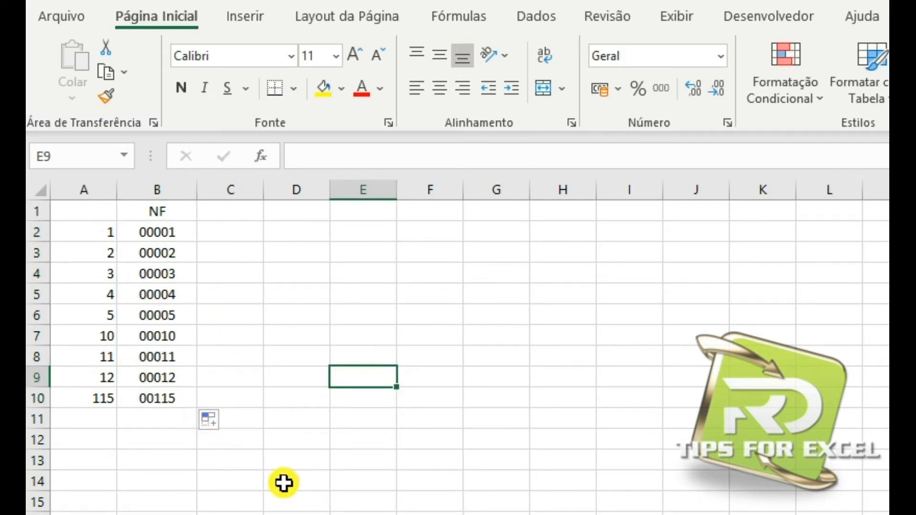
click(180, 359)
click(183, 381)
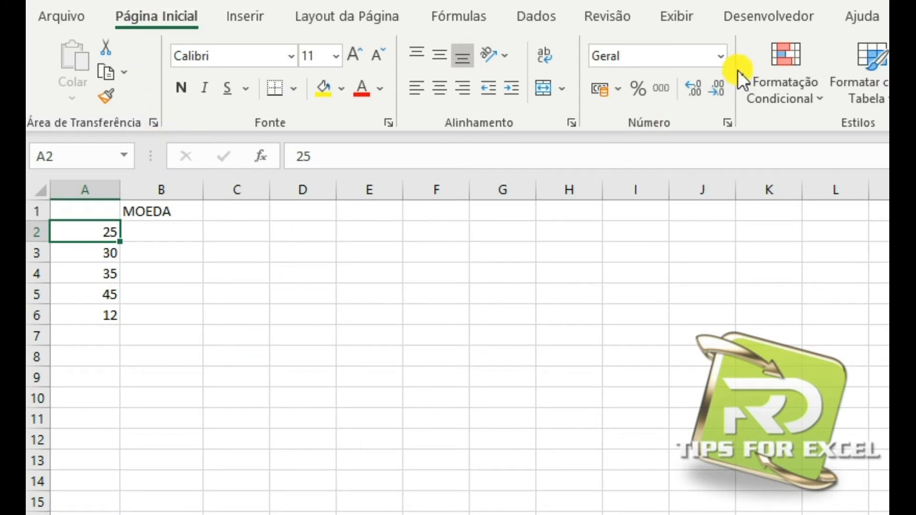
Apply the Moeda number format to cell A2.
click(721, 56)
click(619, 200)
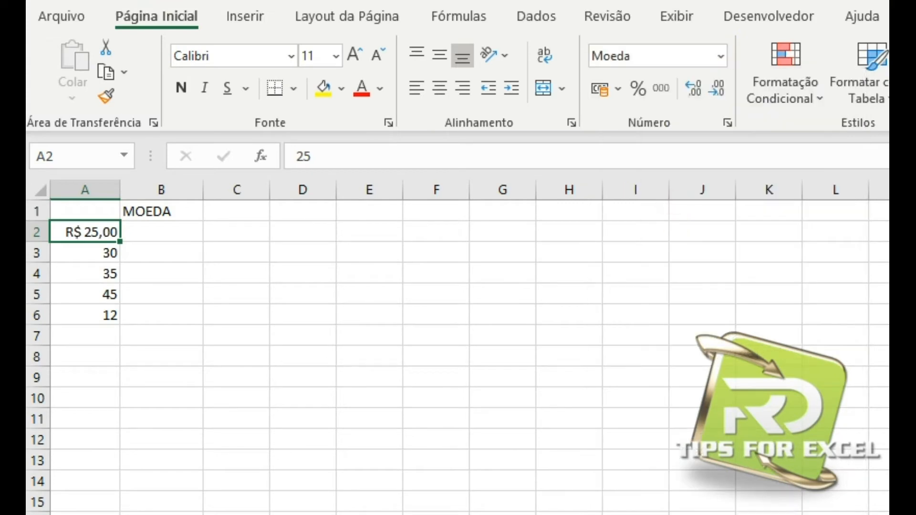
click(177, 322)
Enter the formula =TEXTO(A2;"0,00 R$") in cell B2 under MOEDA.
click(172, 231)
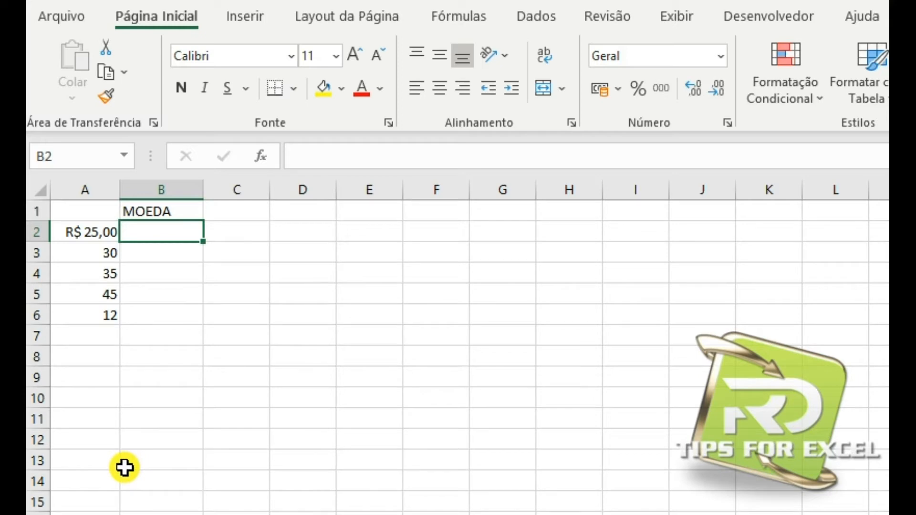
text(=tex)
key(Tab)
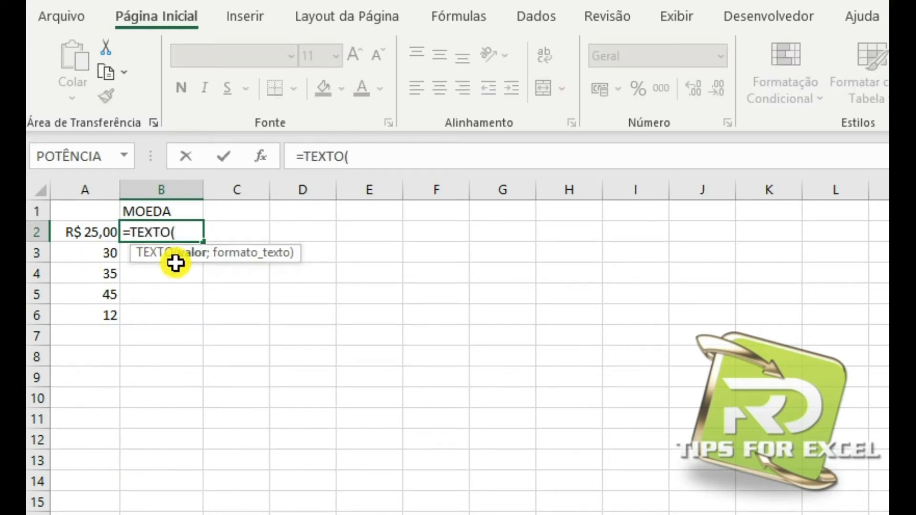
click(81, 233)
text(;")
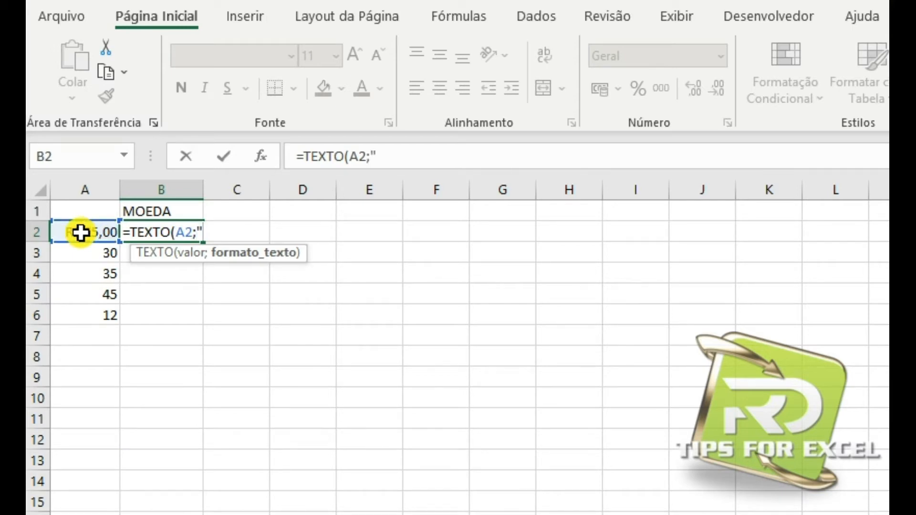
text(0,00)
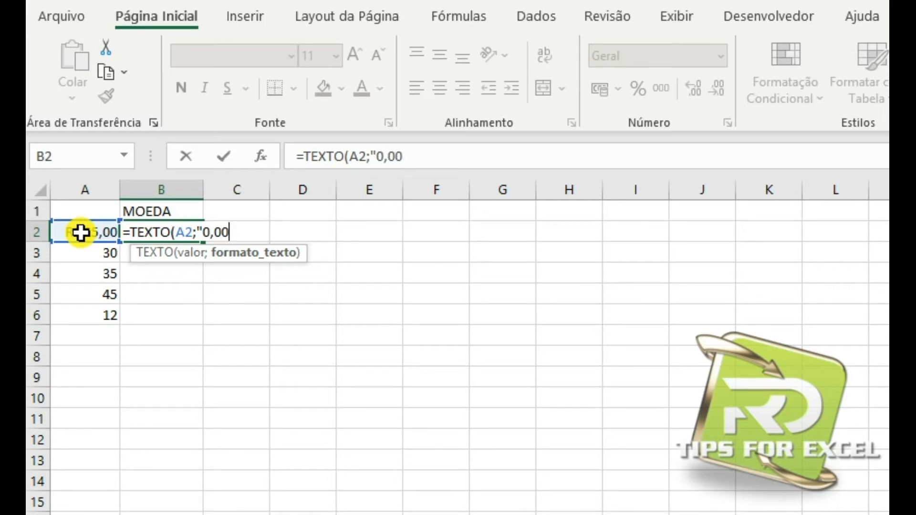
text(")
key(BackSpace)
text(R$")
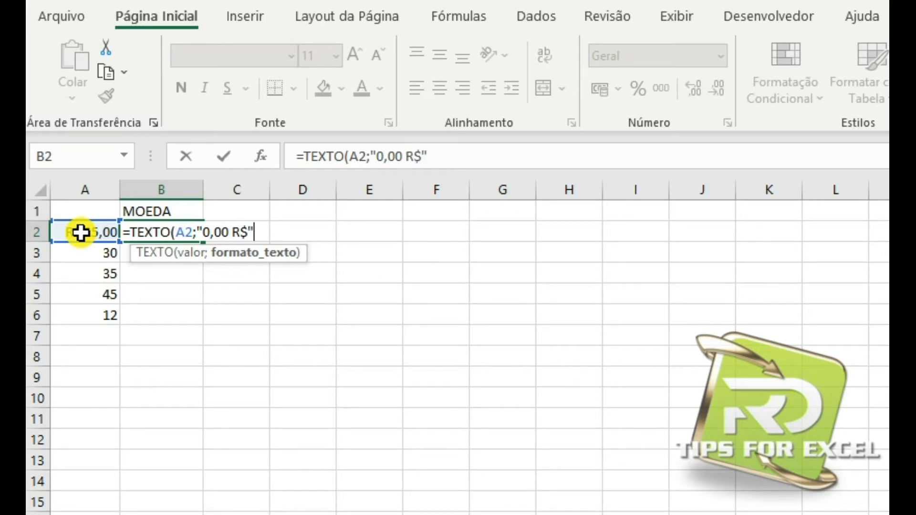
text())
key(Return)
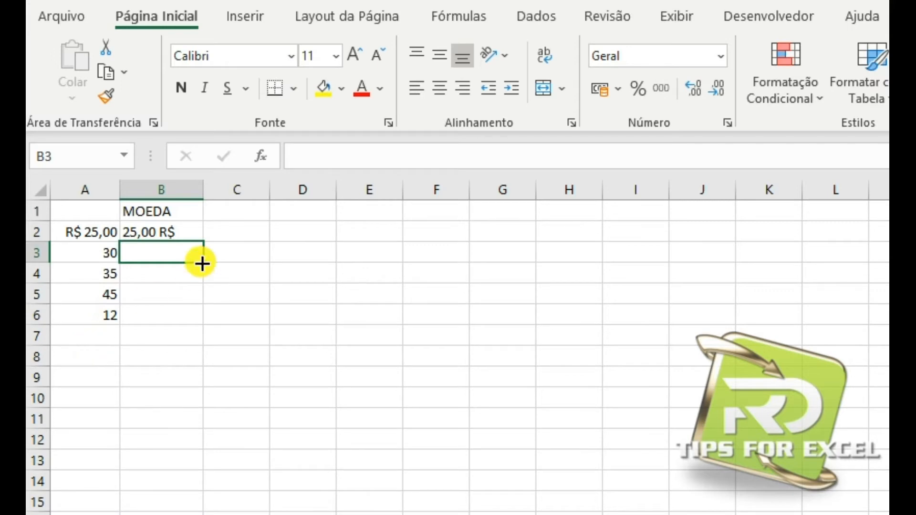
click(178, 233)
click(136, 297)
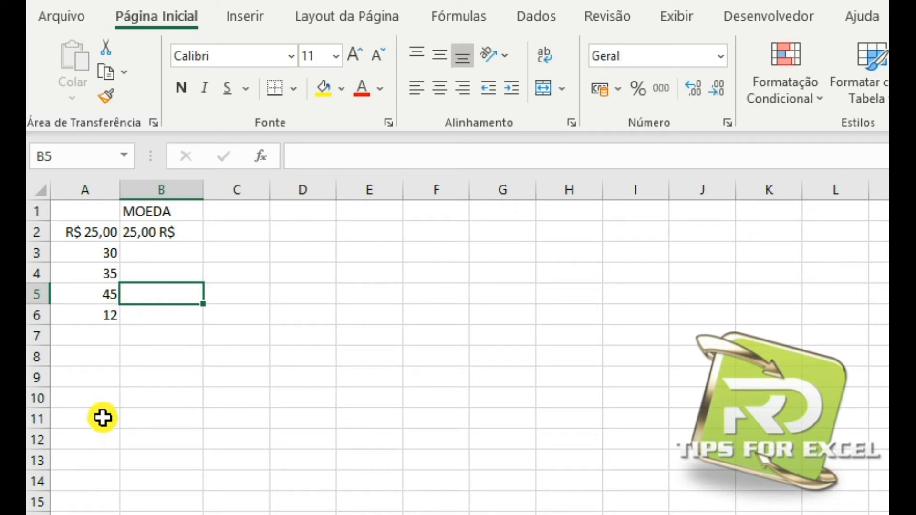
Change the format text in B2's formula to "$ 0,00" and fill the formula down to B6.
click(148, 232)
drag(423, 158, 405, 158)
key(Delete)
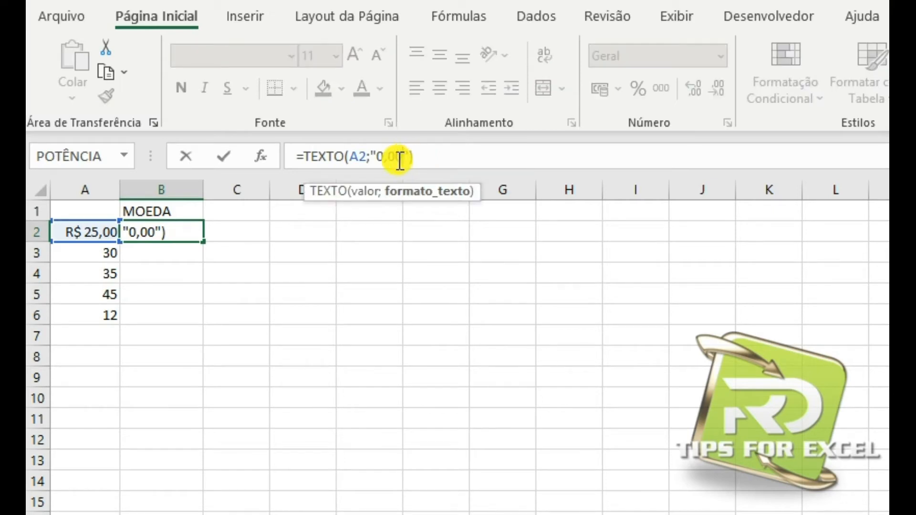
click(382, 158)
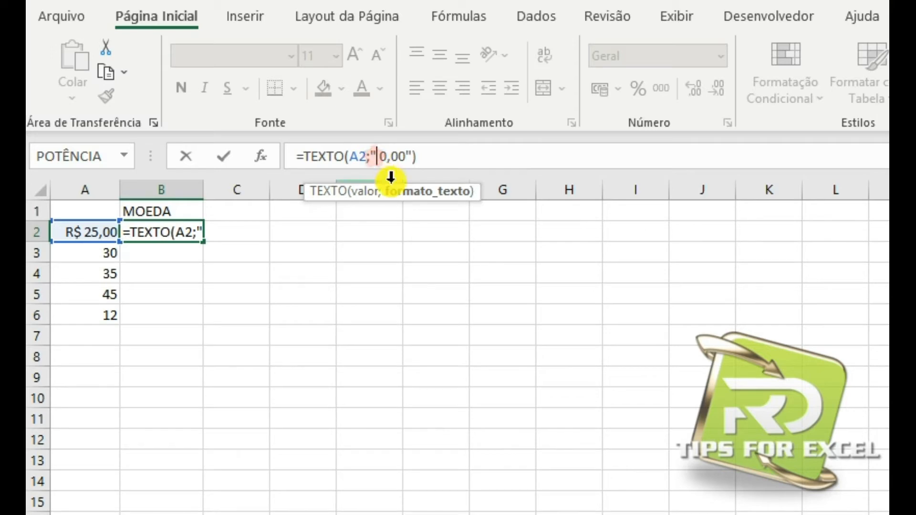
text($)
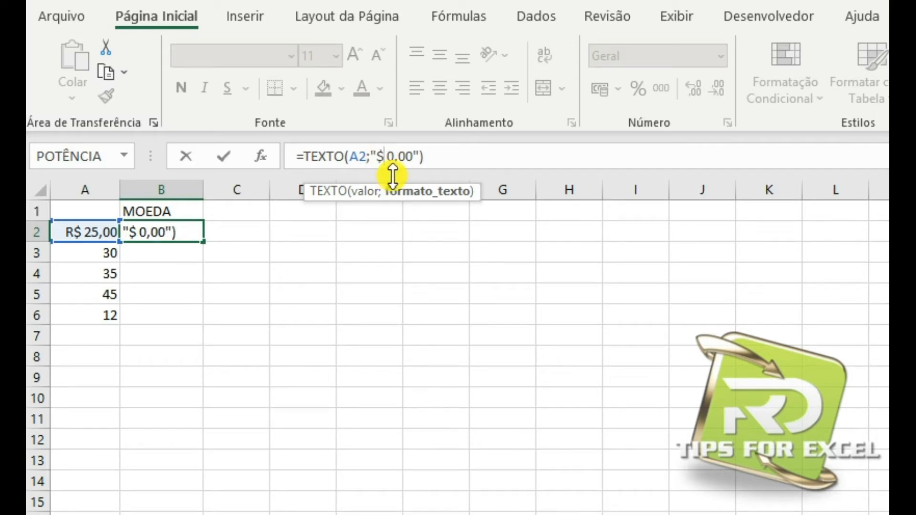
key(Return)
click(178, 232)
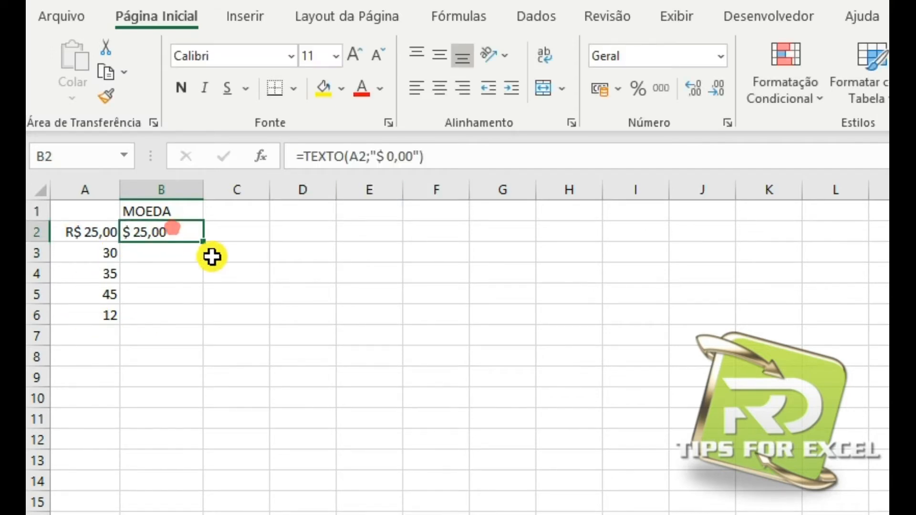
drag(203, 242, 205, 321)
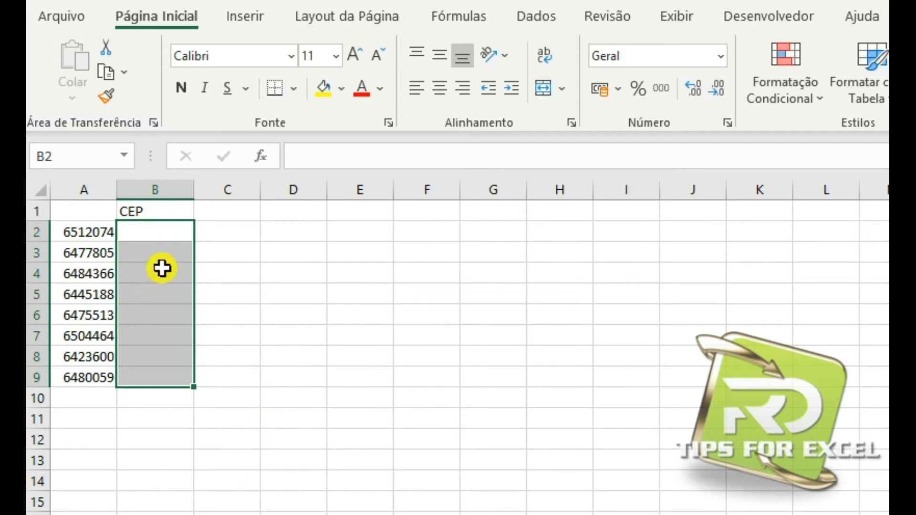
click(145, 232)
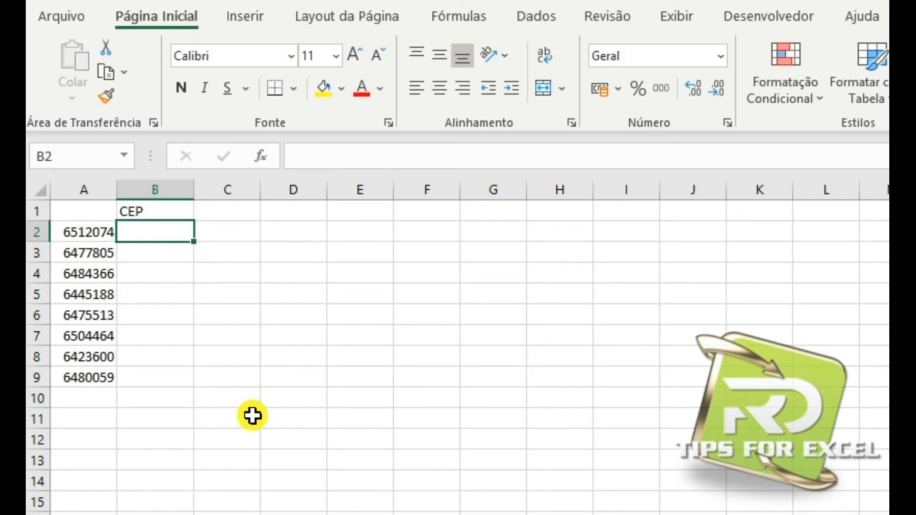
click(91, 230)
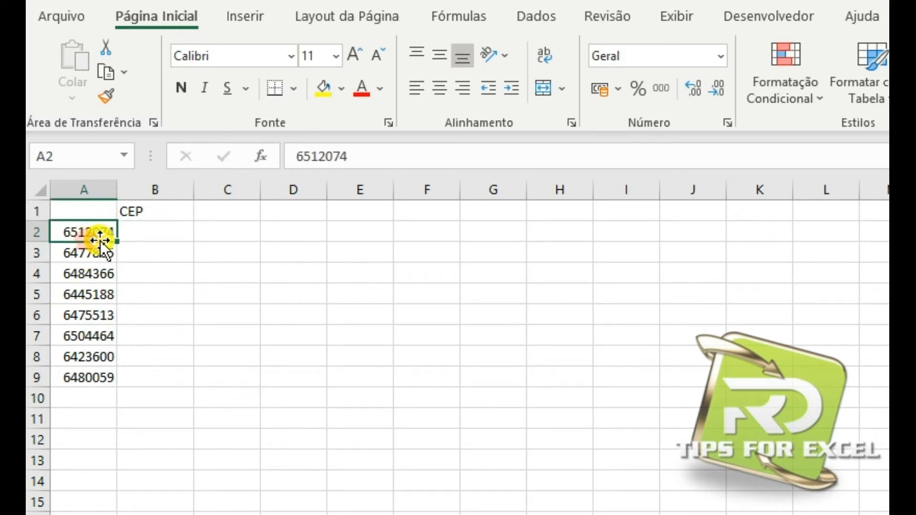
click(328, 158)
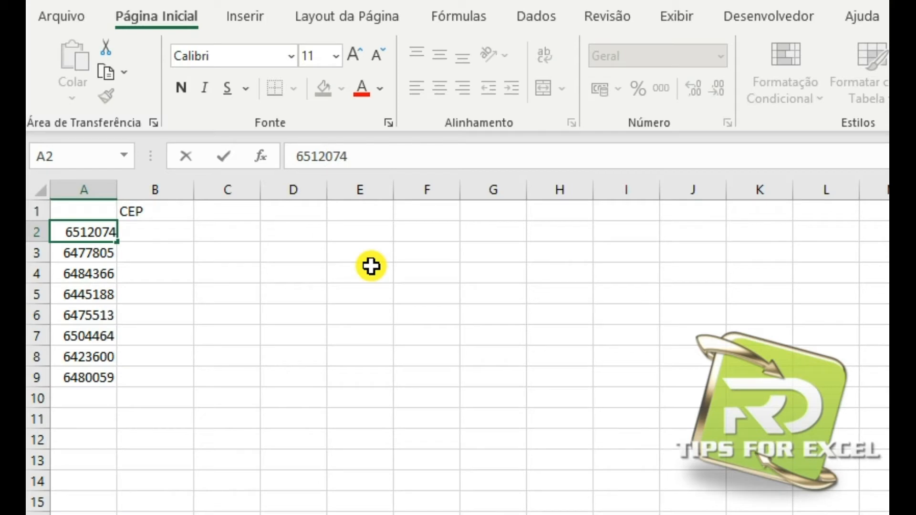
drag(202, 308, 156, 246)
Enter the formula =TEXTO(A2;"00000-000") in cell B2 under CEP.
click(152, 236)
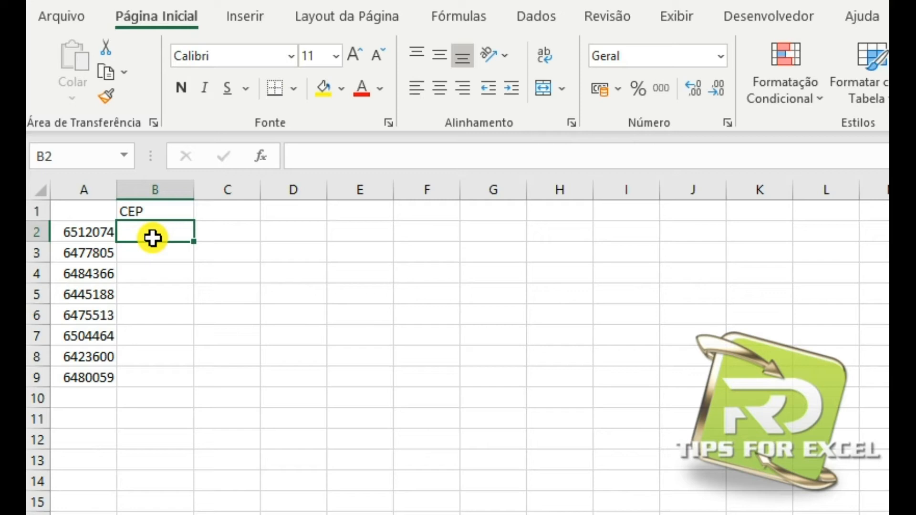
text(=tex)
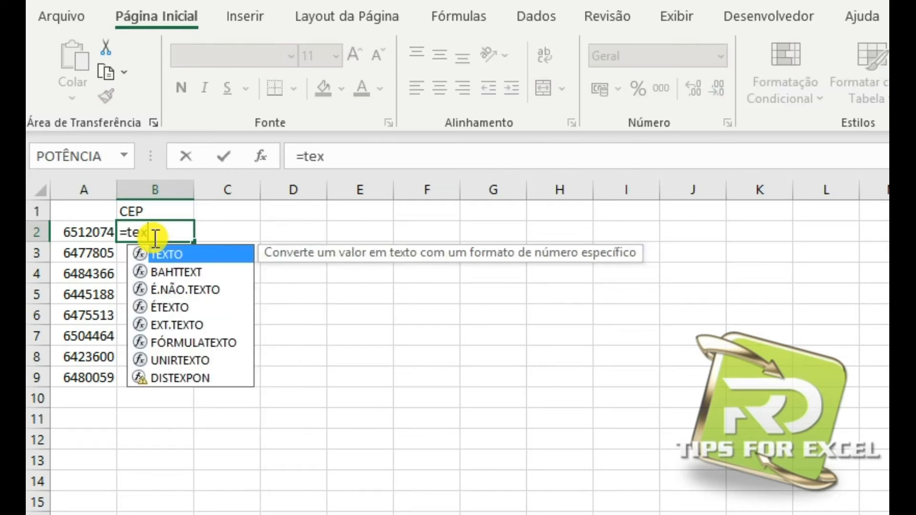
key(Tab)
click(81, 238)
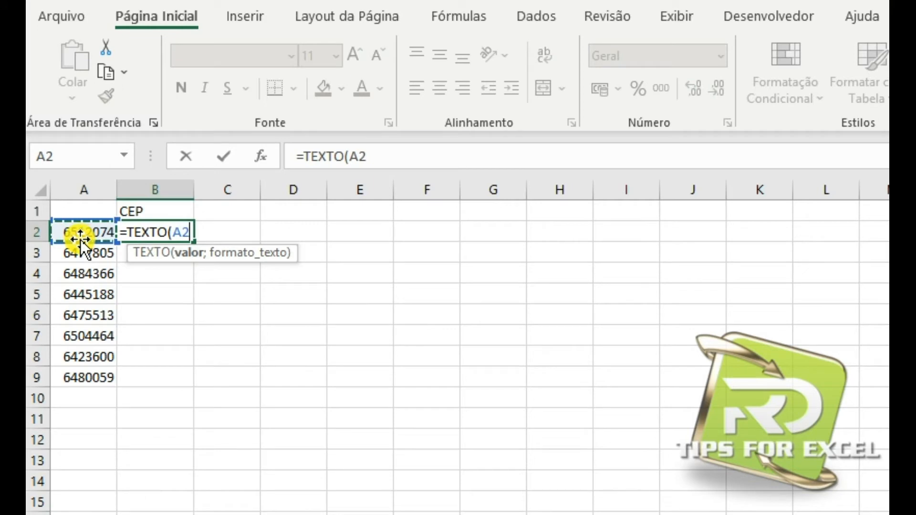
text(;")
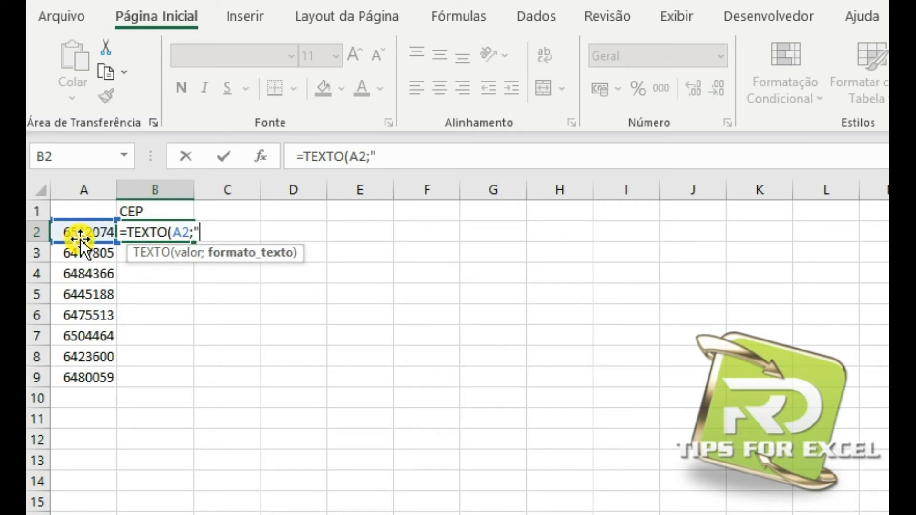
text(00000000")
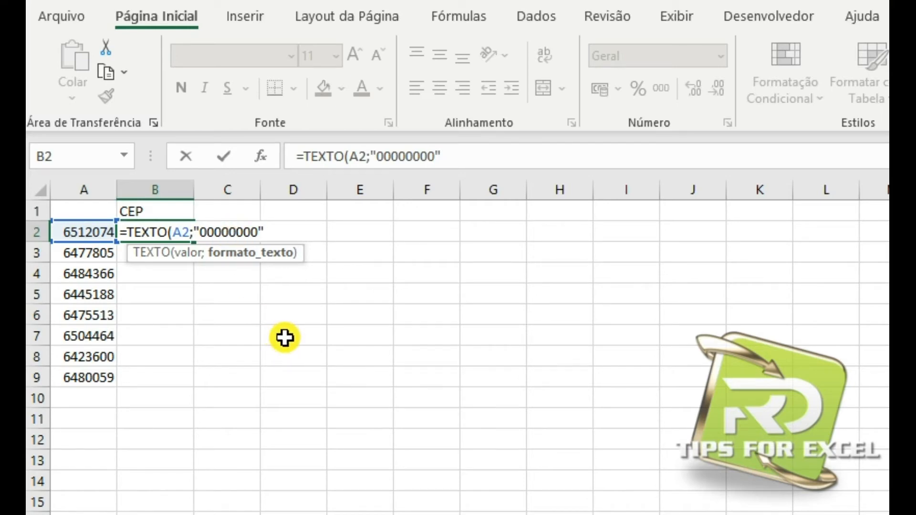
text(-)
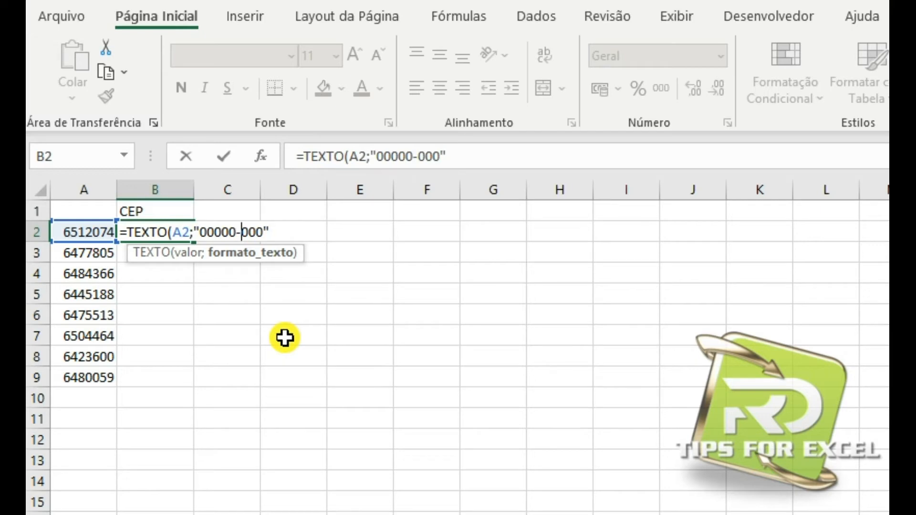
key(Return)
Fill the CEP formula from B2 down to B9.
click(147, 232)
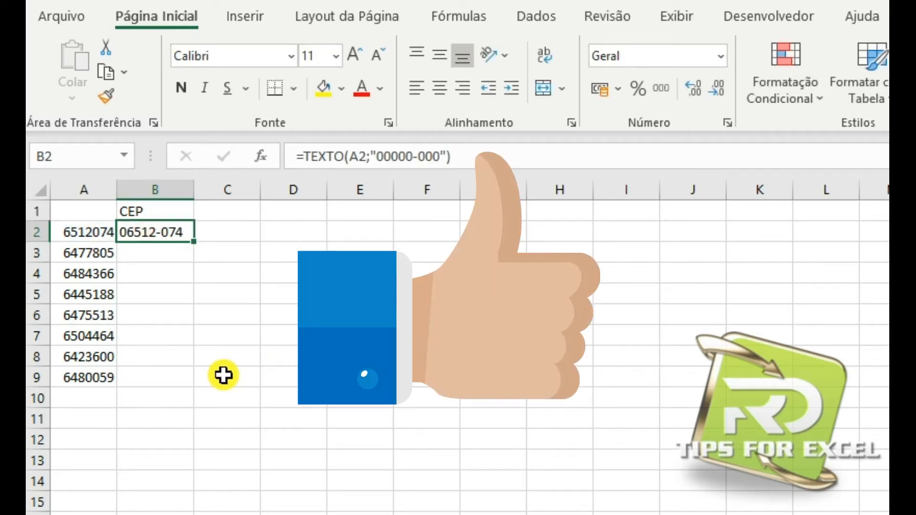
drag(193, 241, 190, 384)
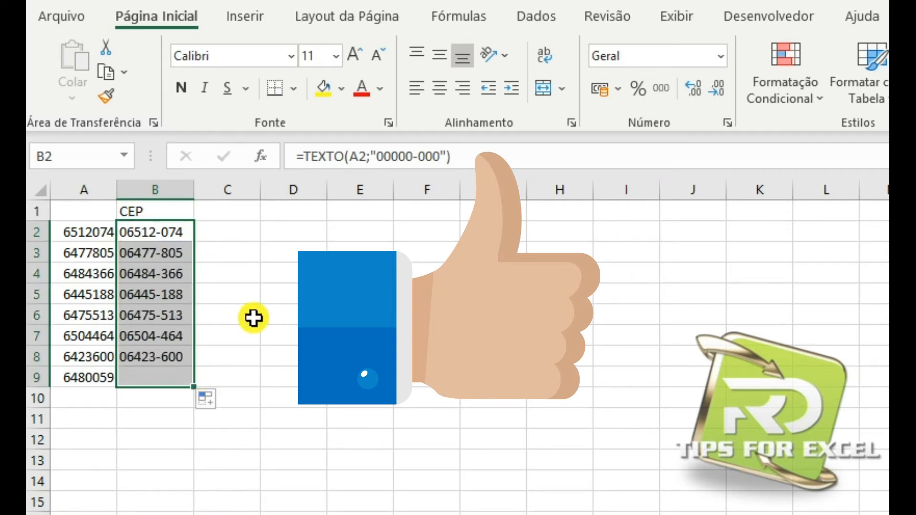
click(254, 317)
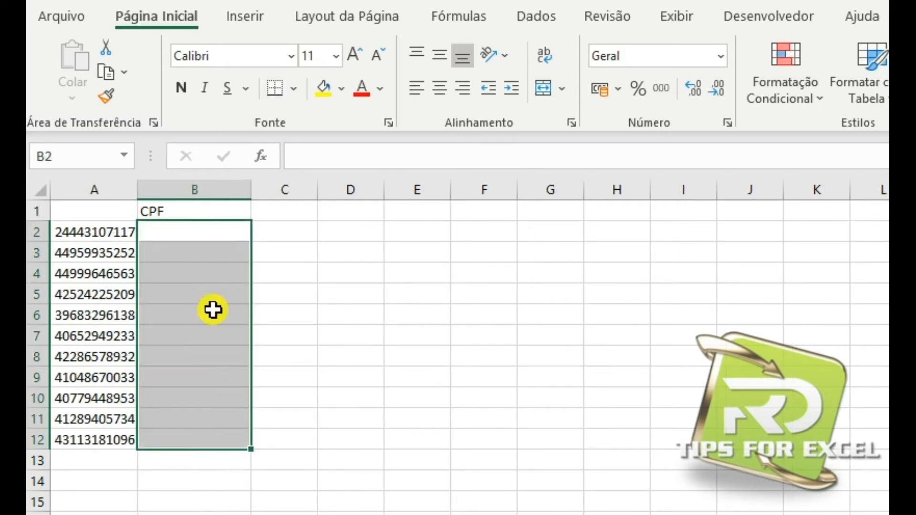
click(189, 231)
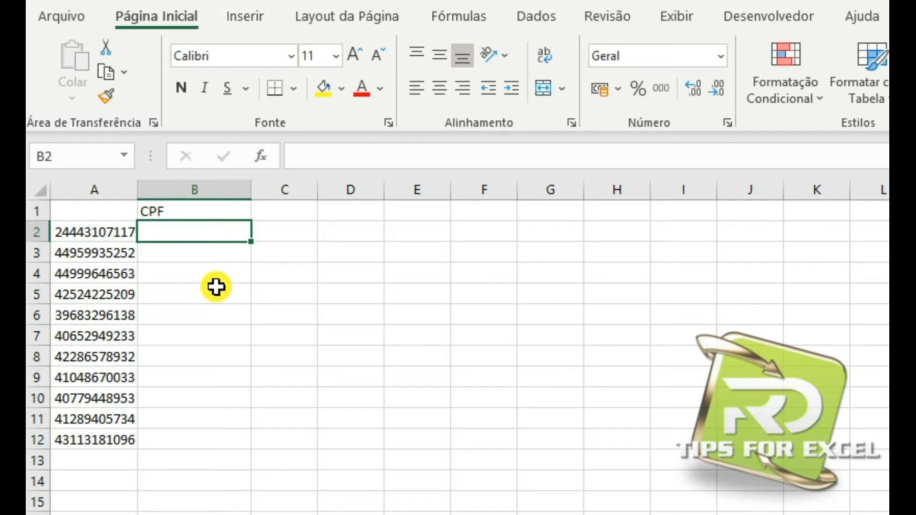
text(=)
key(Escape)
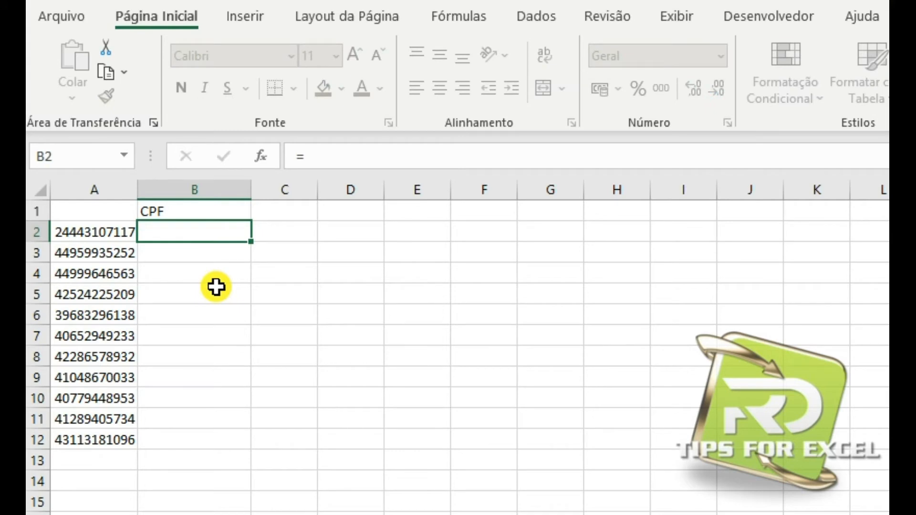
Look through the unformatted CPF numbers in column A, starting at A2.
click(77, 236)
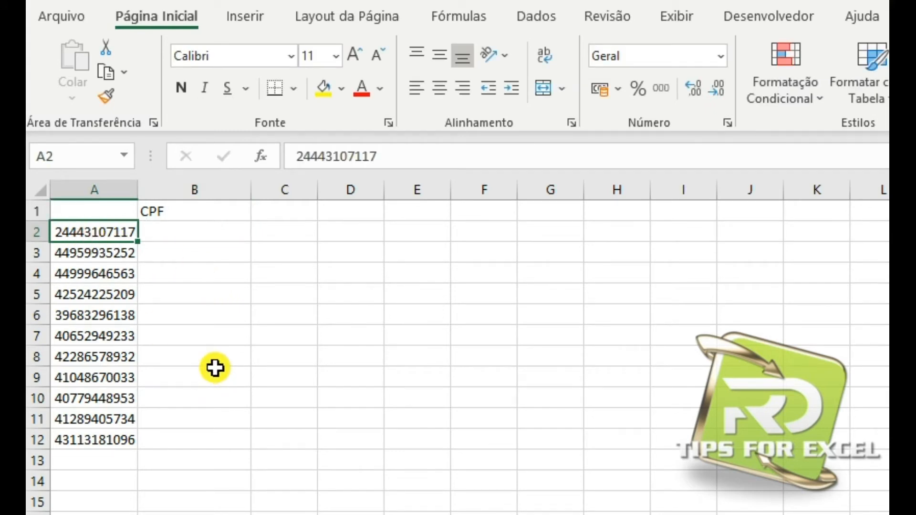
key(Down)
key(Down)
key(Down)
key(Down)
key(Down)
key(Down)
key(Up)
key(Up)
key(Up)
key(Up)
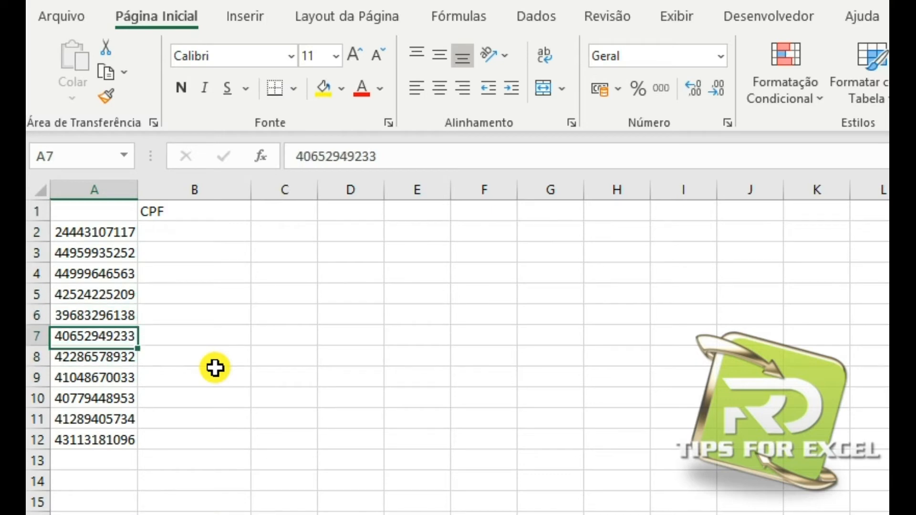
key(Up)
key(Up)
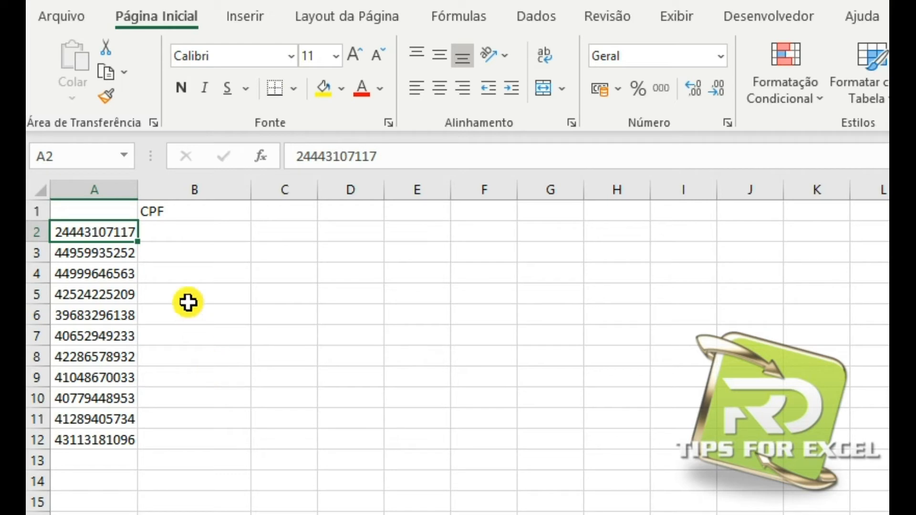
click(166, 236)
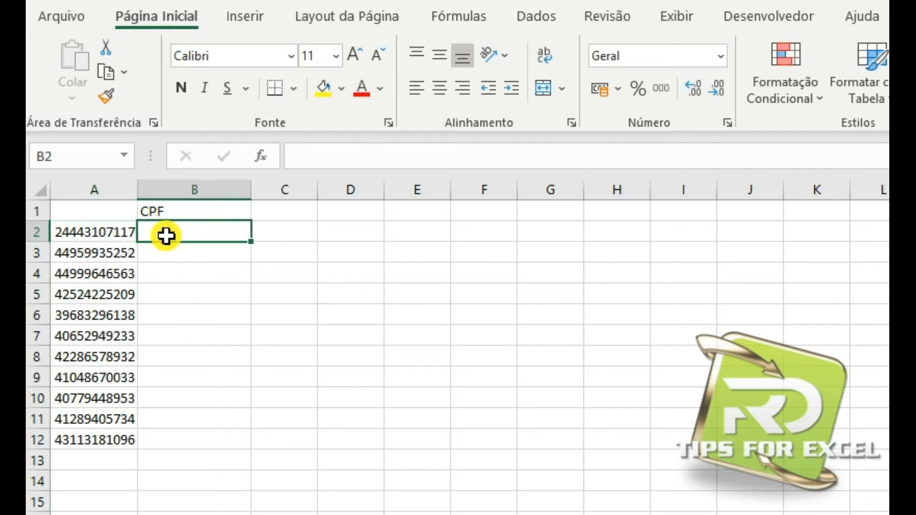
text(=tex)
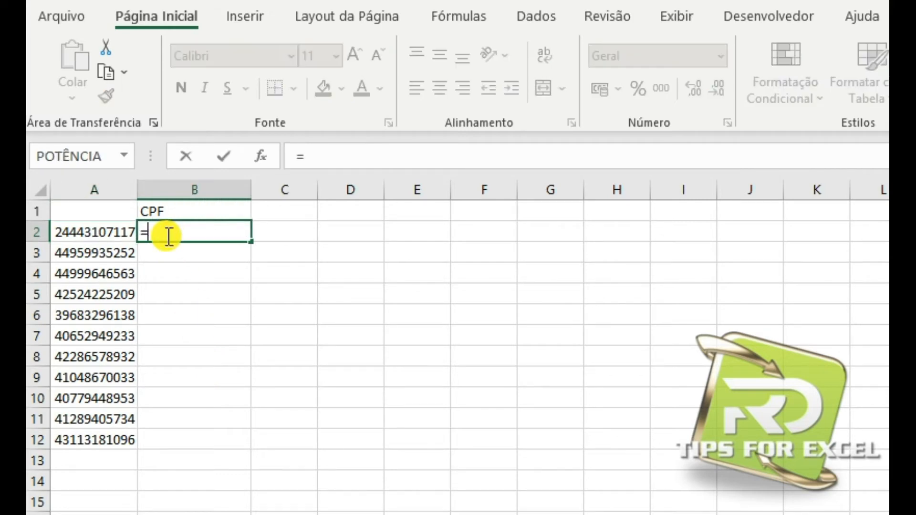
key(Tab)
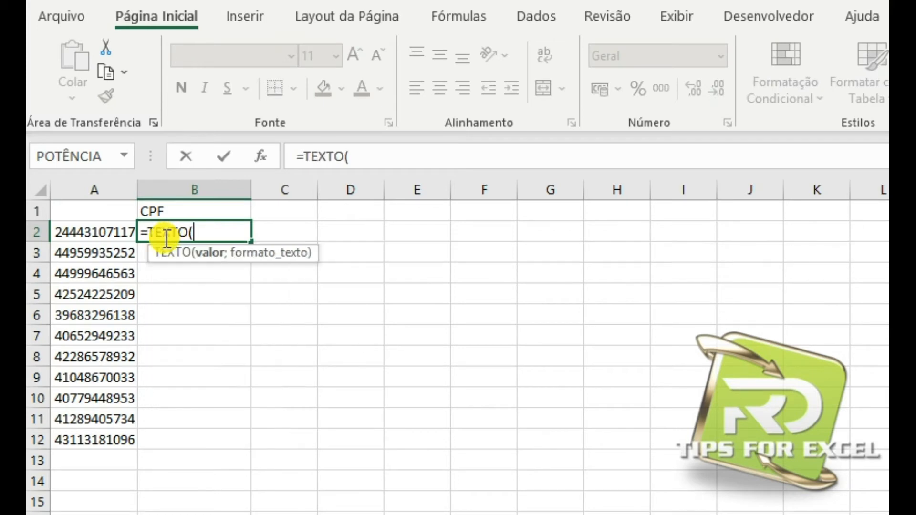
click(108, 234)
text(;)
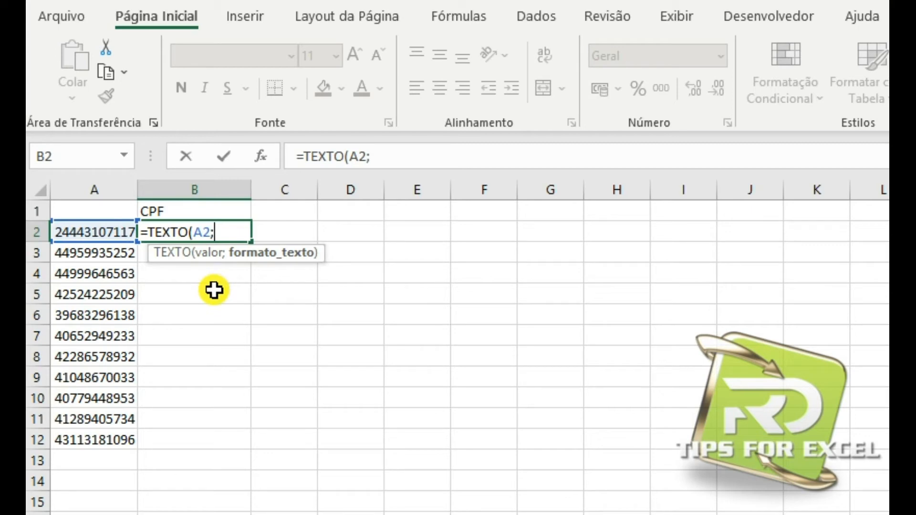
text("000)
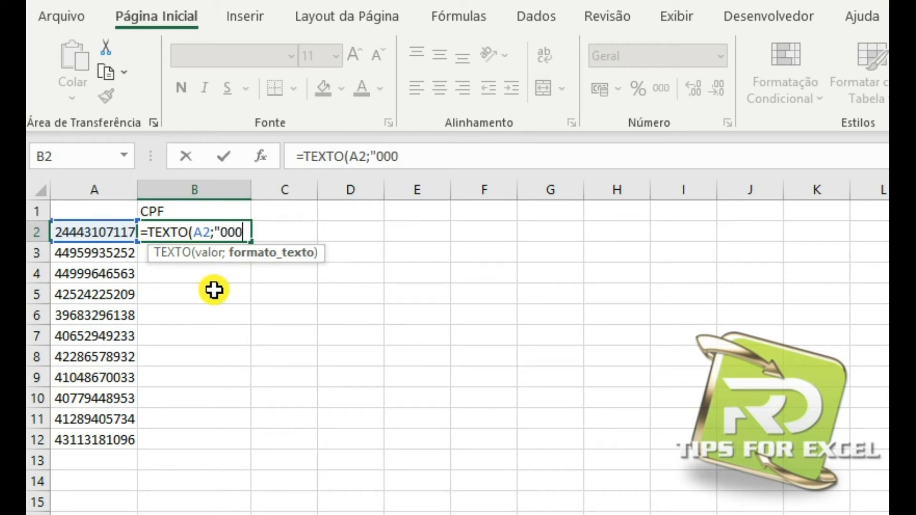
text(000000000)
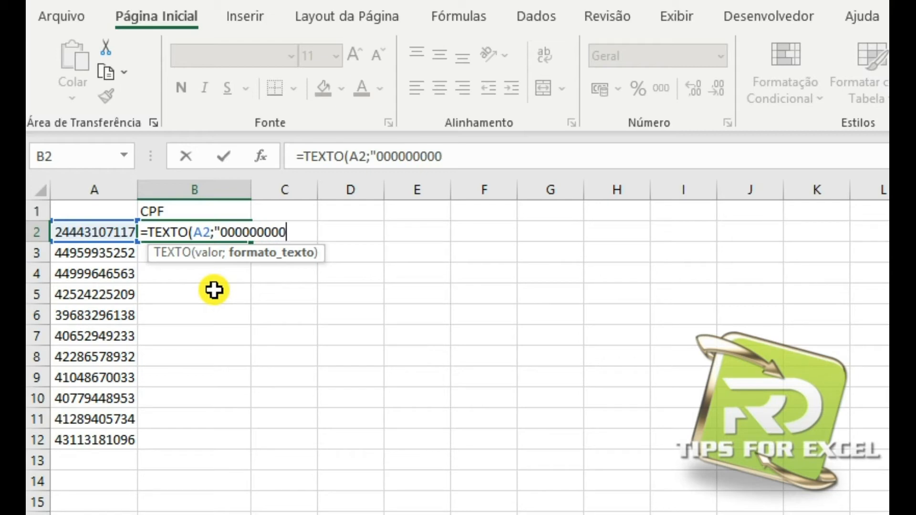
text(")
key(Return)
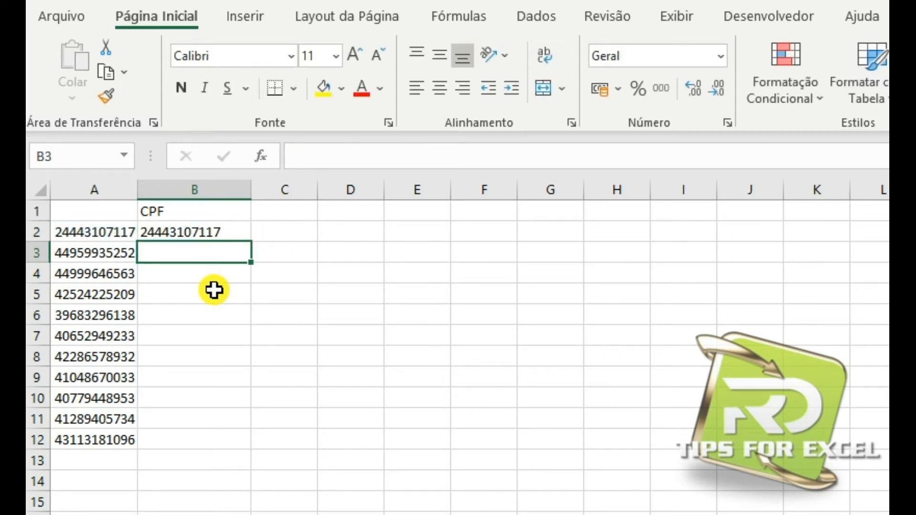
Change the format text in B2's CPF formula to "000.000.000-00".
key(Up)
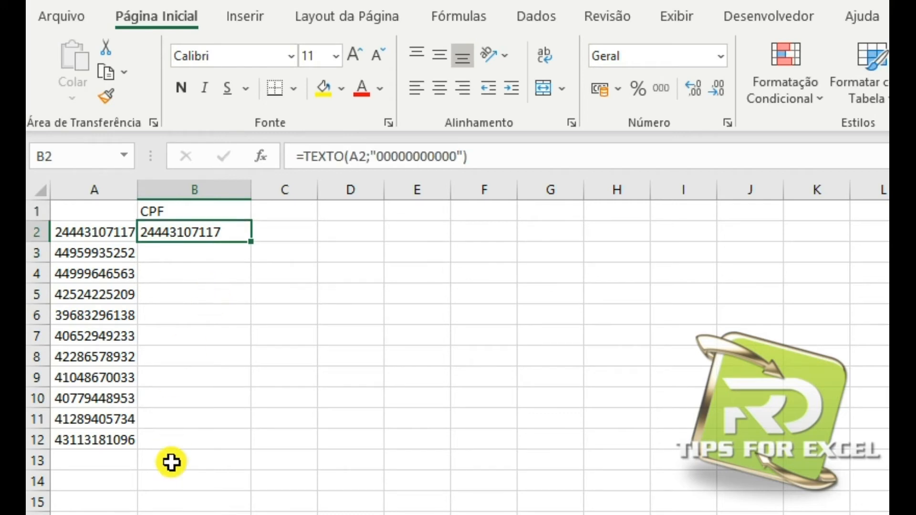
click(400, 156)
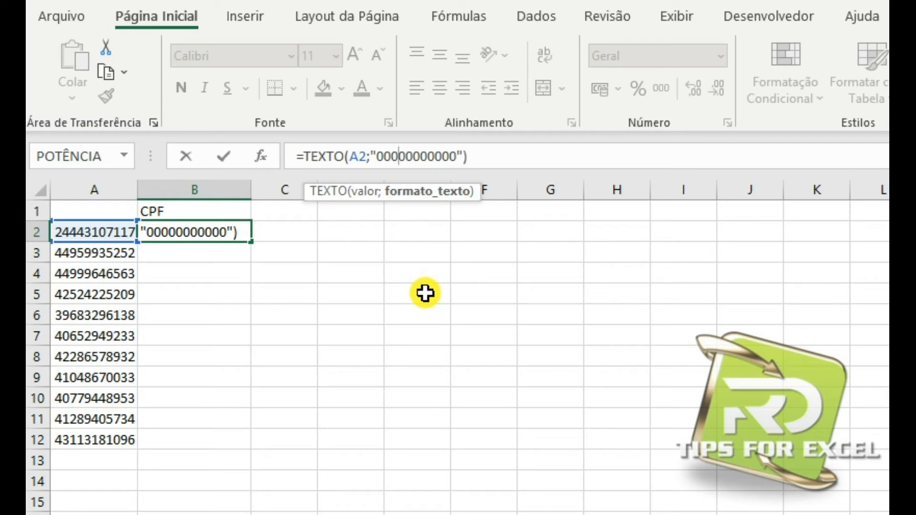
text(.)
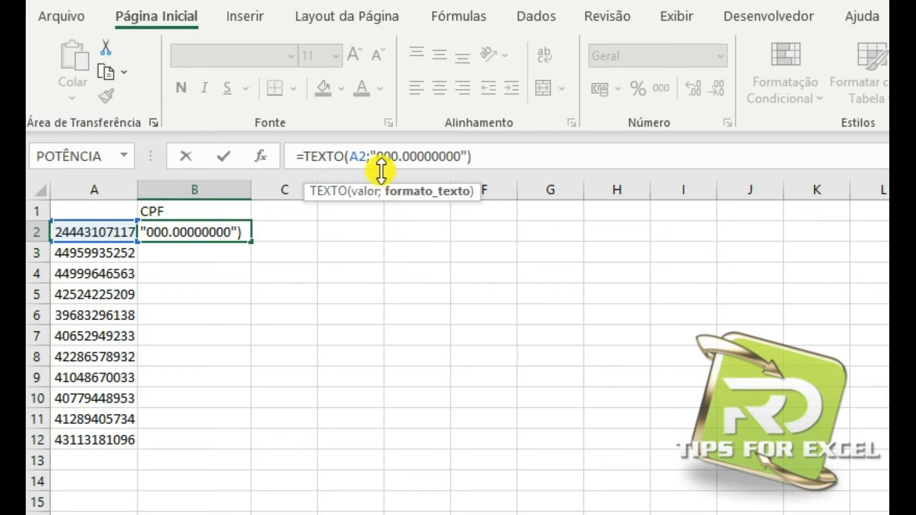
click(423, 156)
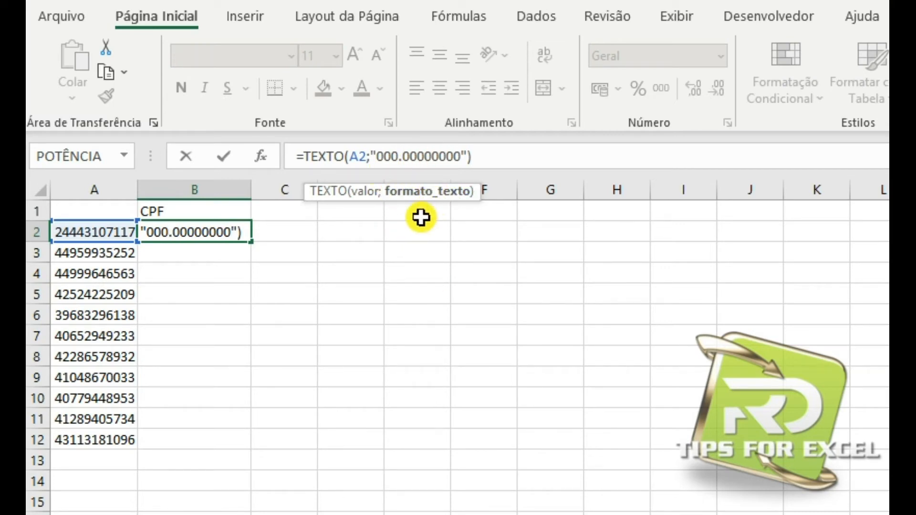
text(.000)
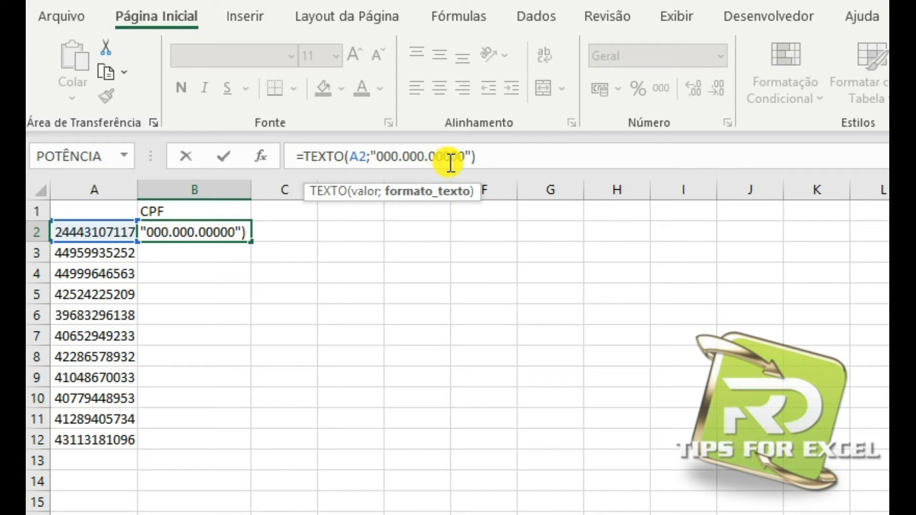
text(-)
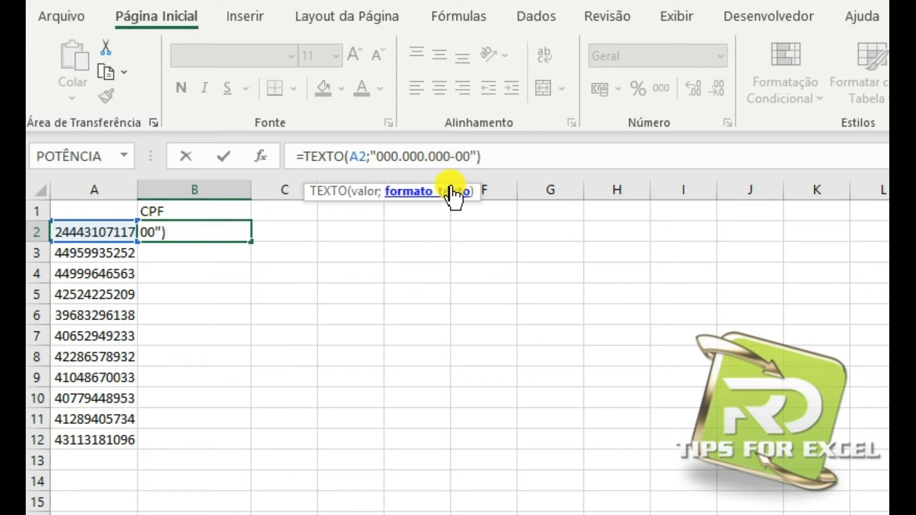
key(Return)
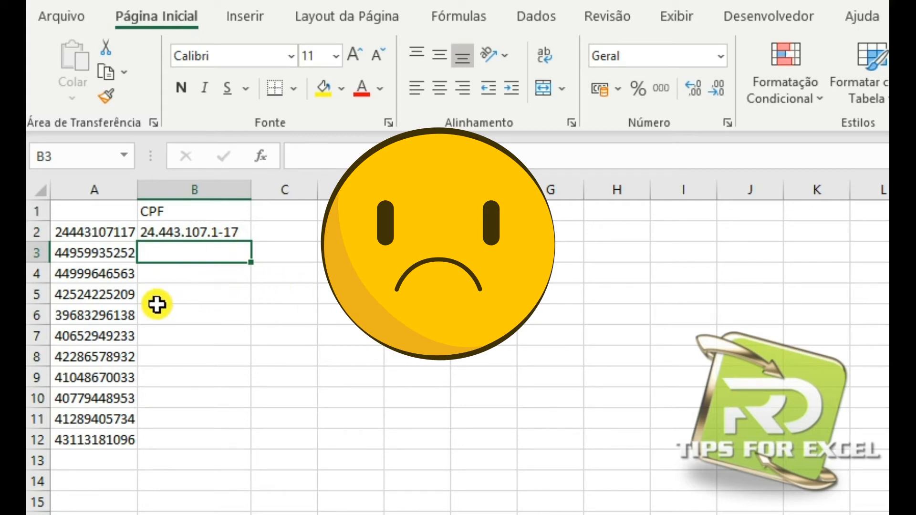
Remove the hyphen from the format text in B2's CPF formula, making it "000.000.00000".
click(180, 231)
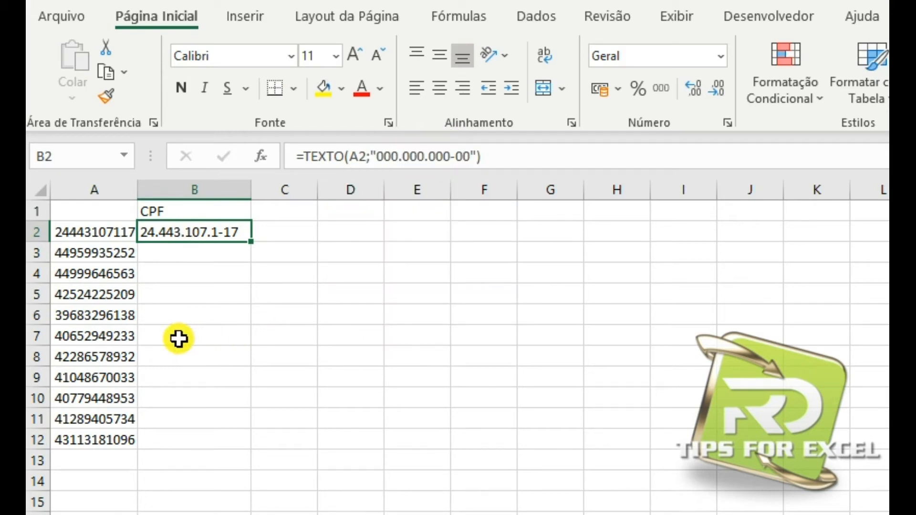
click(462, 154)
drag(469, 155, 376, 157)
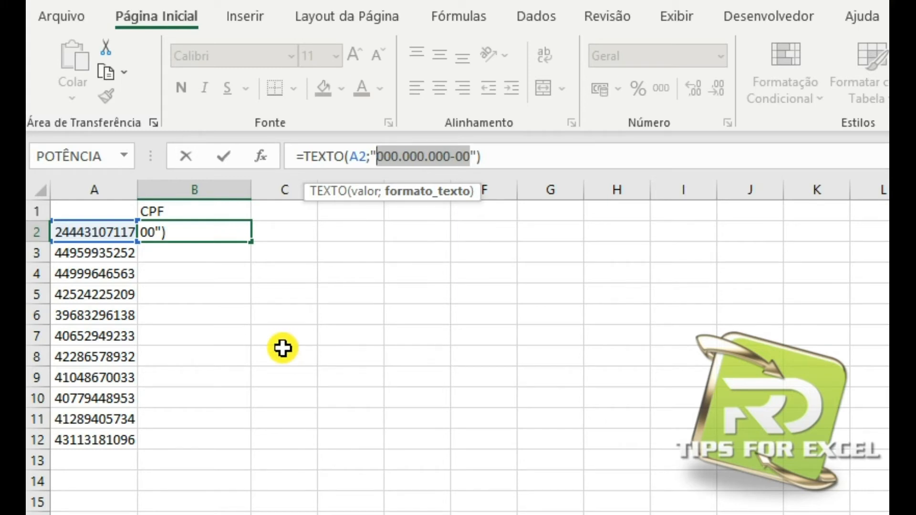
click(456, 156)
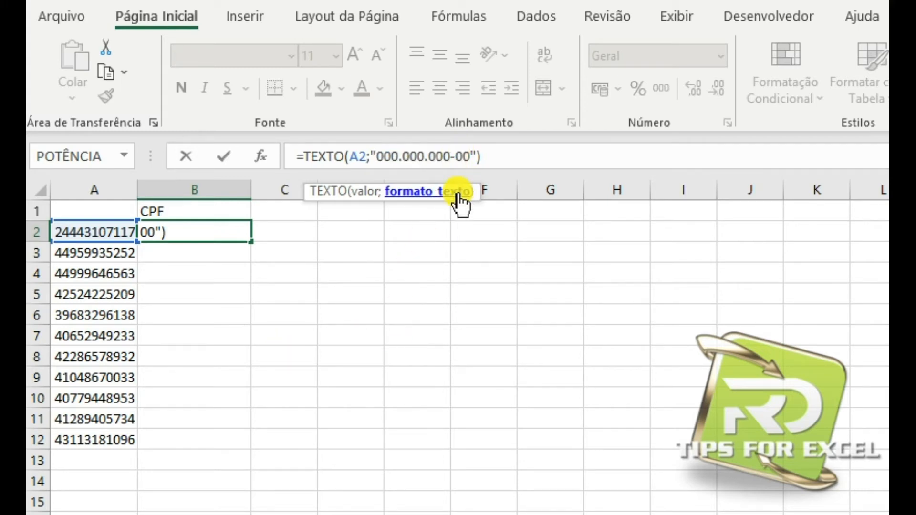
key(BackSpace)
key(Return)
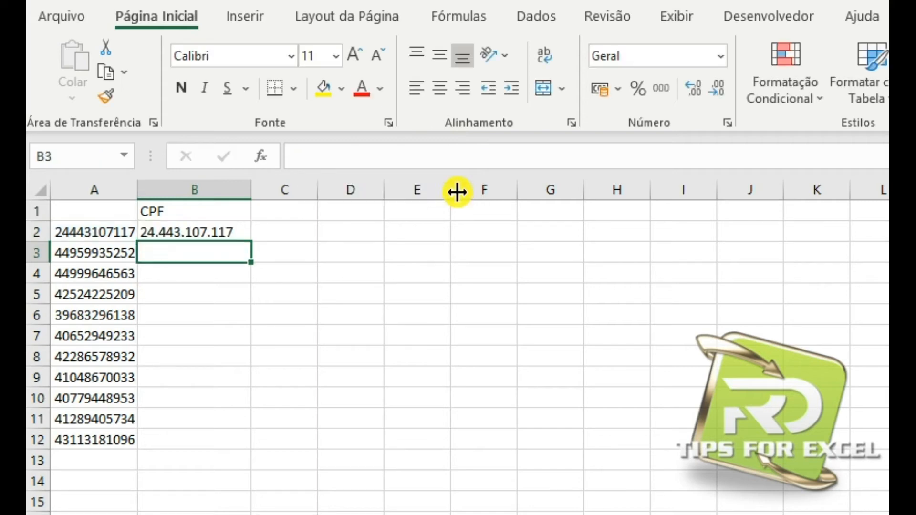
Insert a hyphen before the last two zeros of B2's CPF format text, making it "000.000.000-00".
click(188, 269)
click(190, 240)
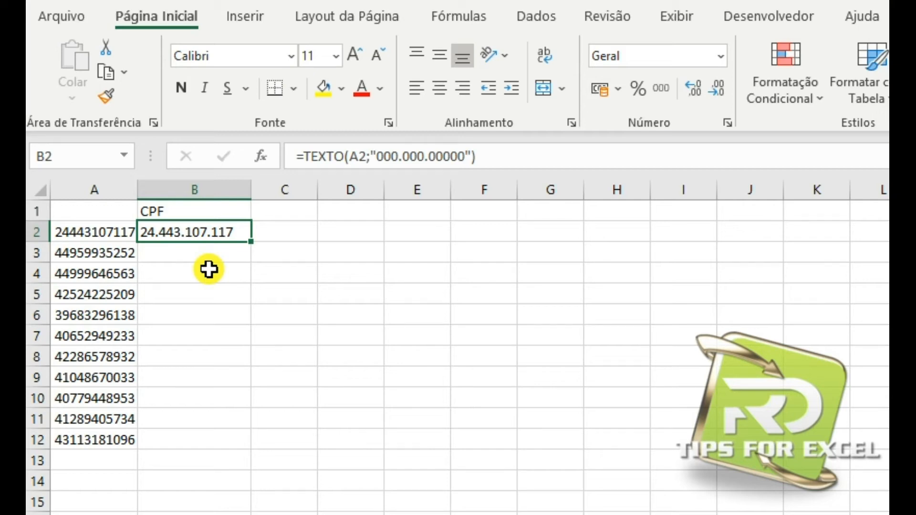
click(450, 156)
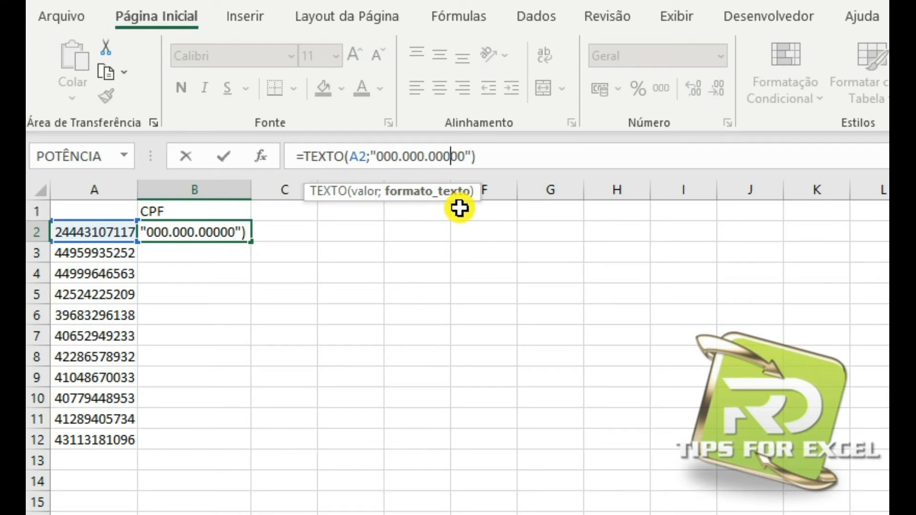
text(-)
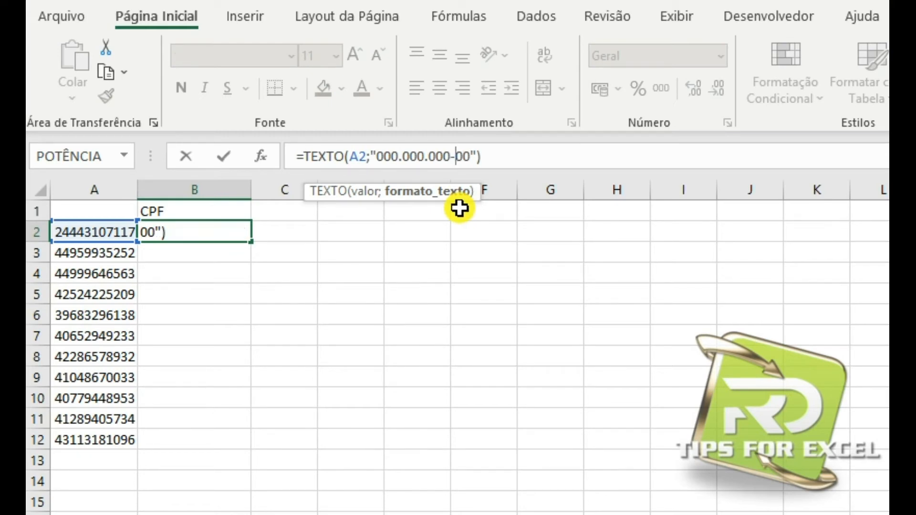
key(Return)
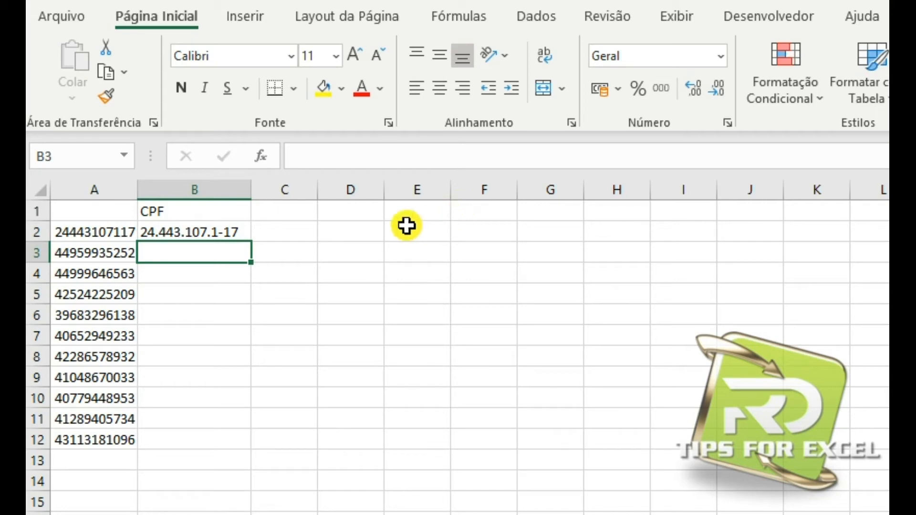
Insert a space before each period and the hyphen in B2's format text, making it "000 .000 .000 -00".
click(184, 234)
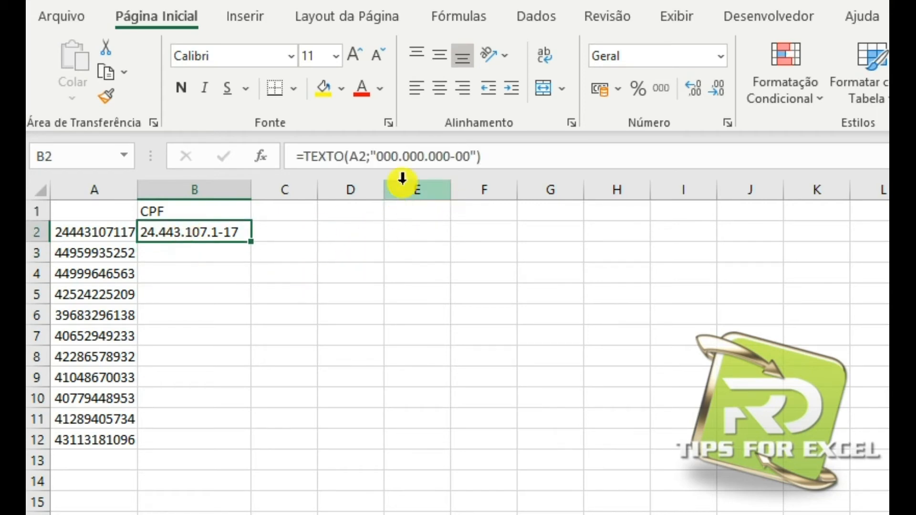
click(399, 159)
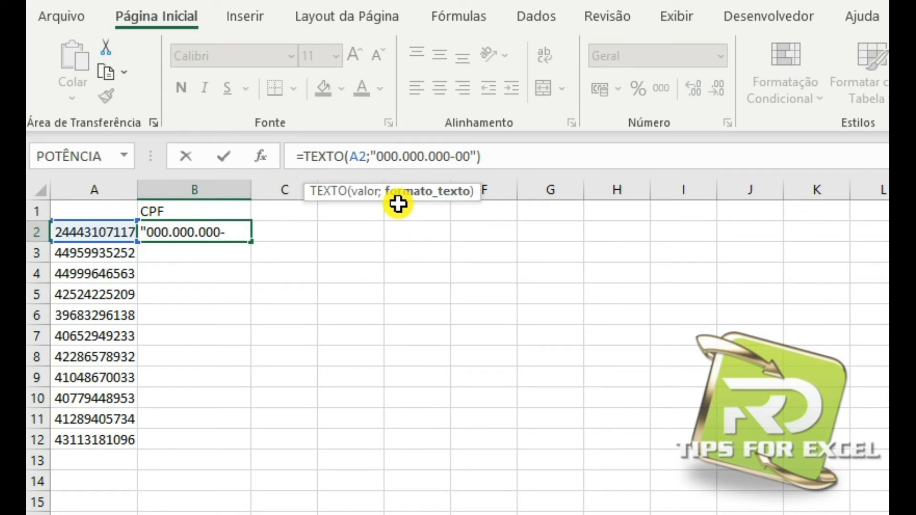
click(426, 169)
click(457, 159)
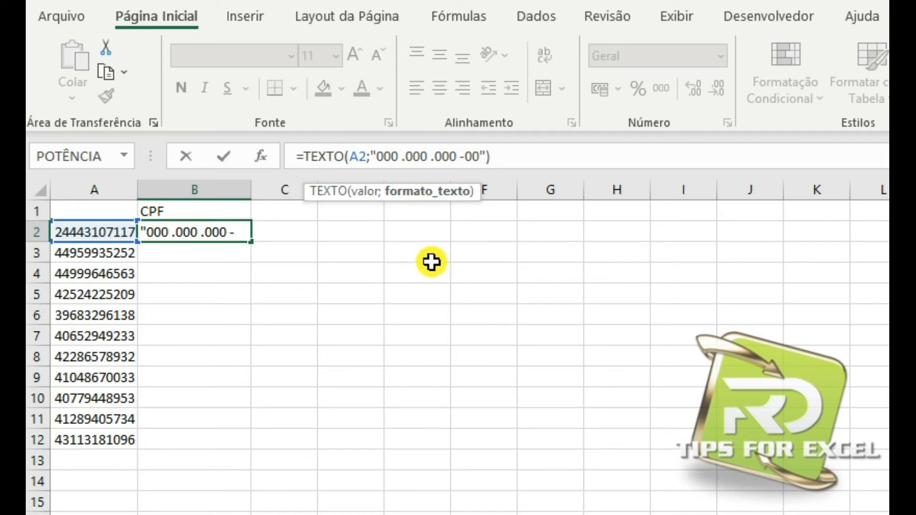
key(Return)
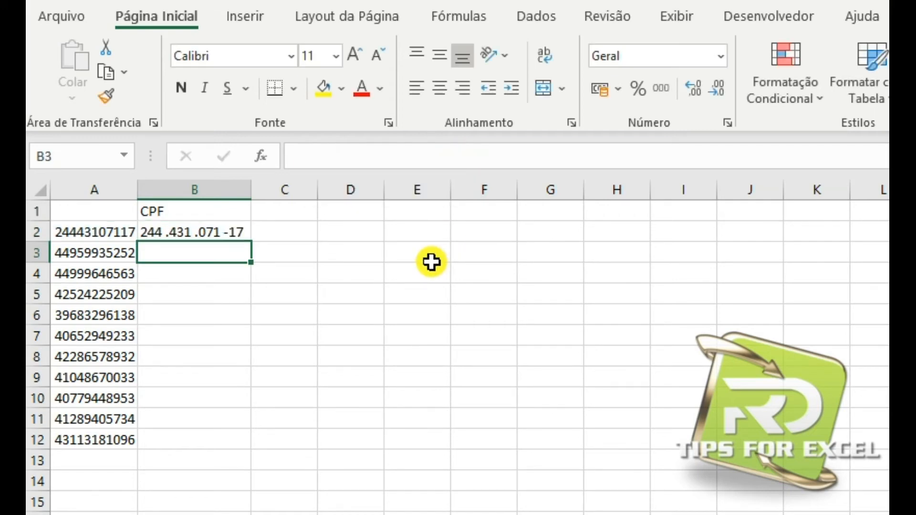
Fill B2's CPF formula down through B12.
click(213, 235)
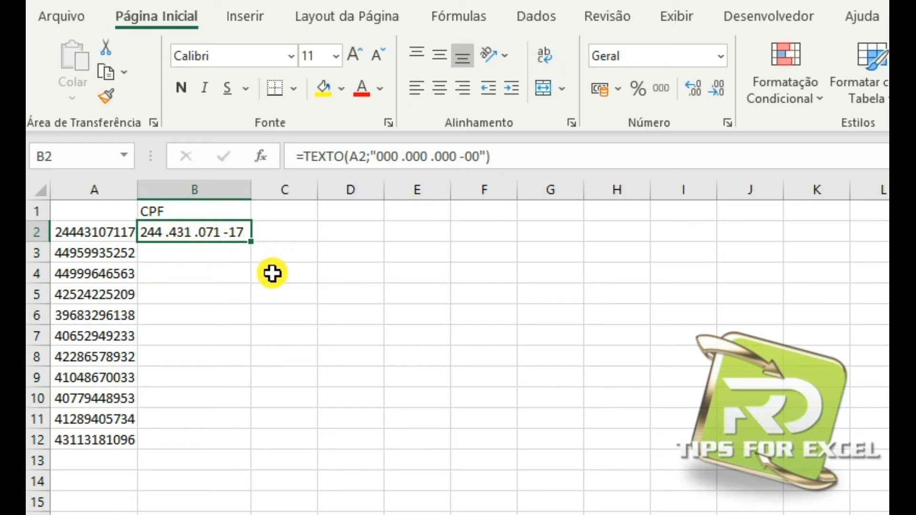
drag(251, 240, 247, 442)
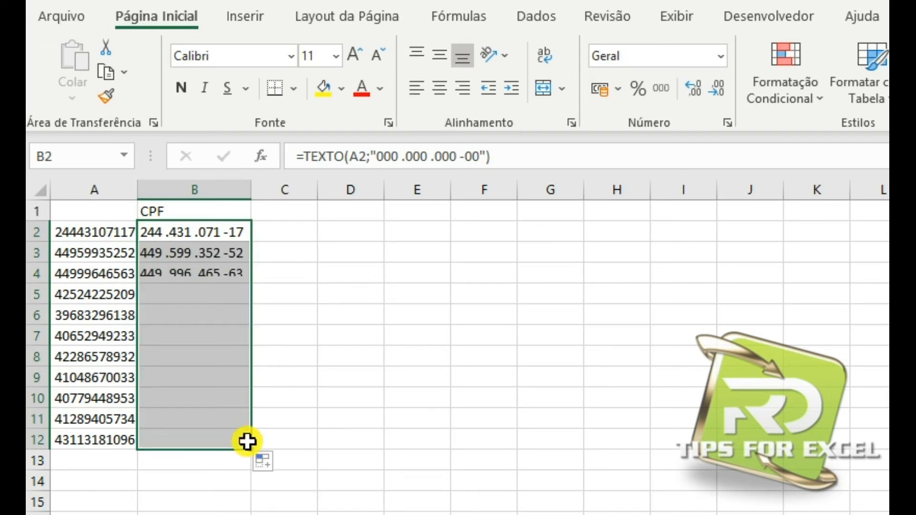
click(322, 337)
Widen column C and start the formula =TEXTO(A2;"###########" in cell C2.
drag(317, 191, 458, 213)
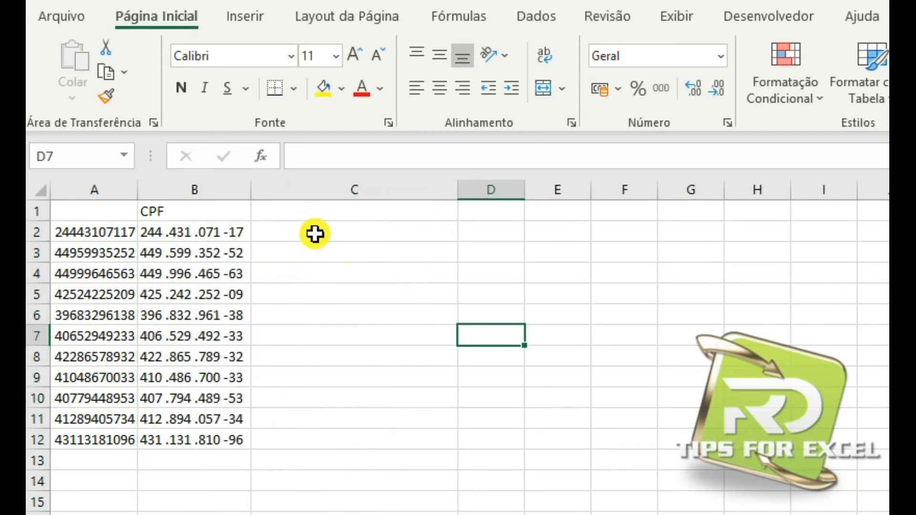
click(315, 233)
text(=tex)
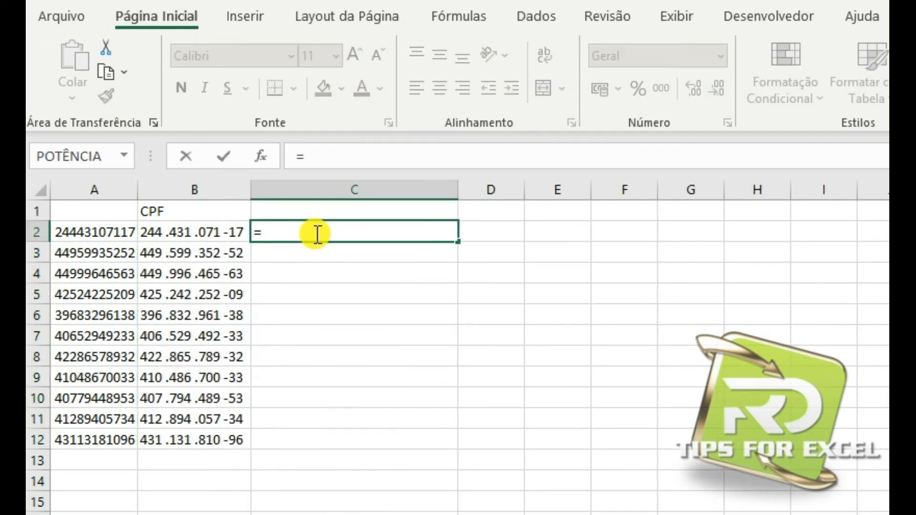
key(Tab)
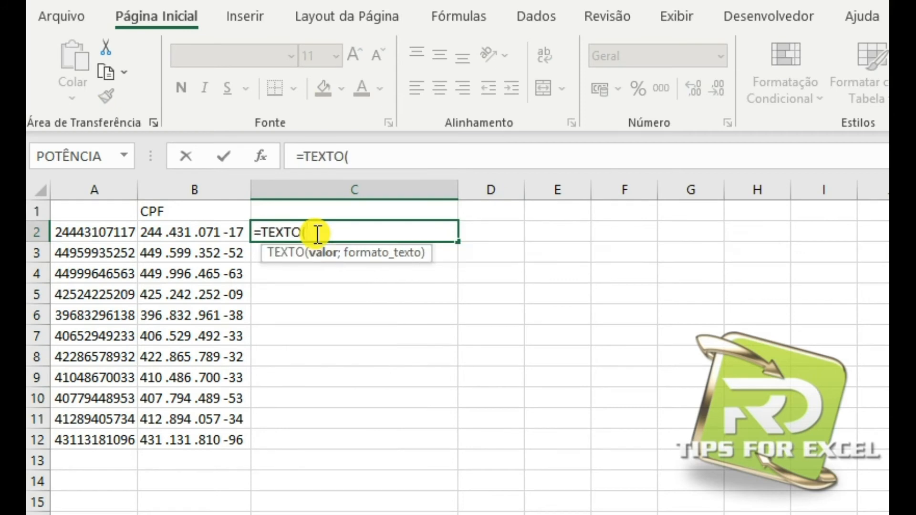
click(116, 238)
text(;")
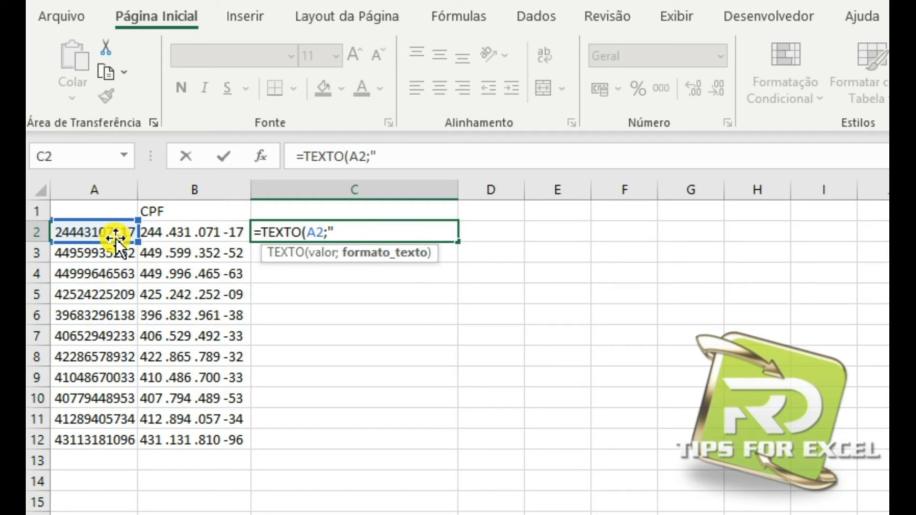
text(#######)
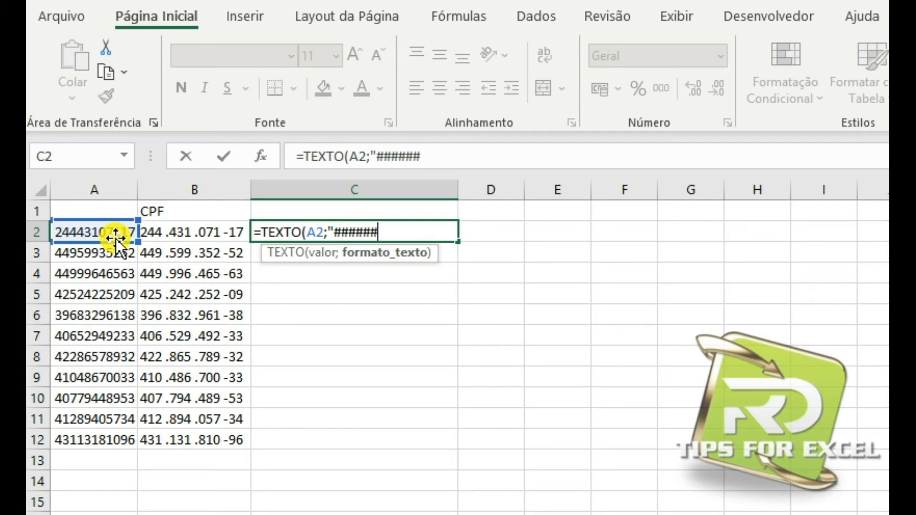
text(####)
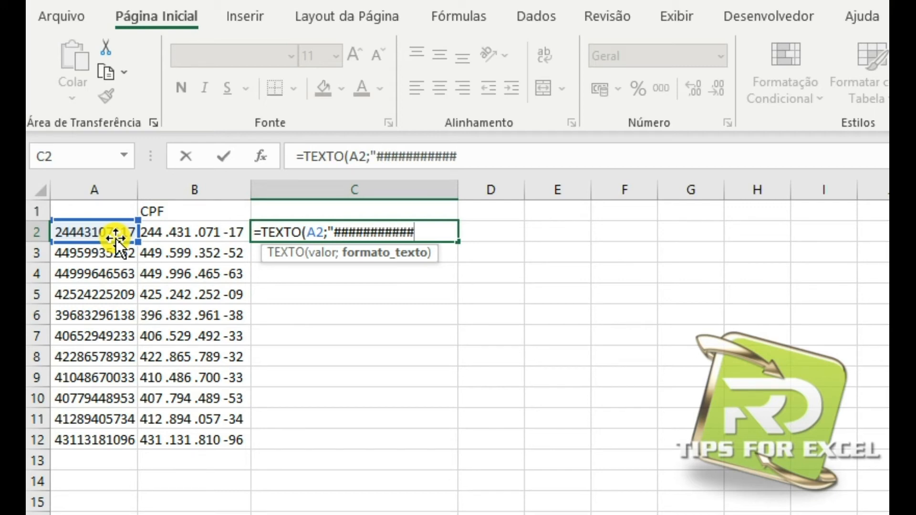
text(")
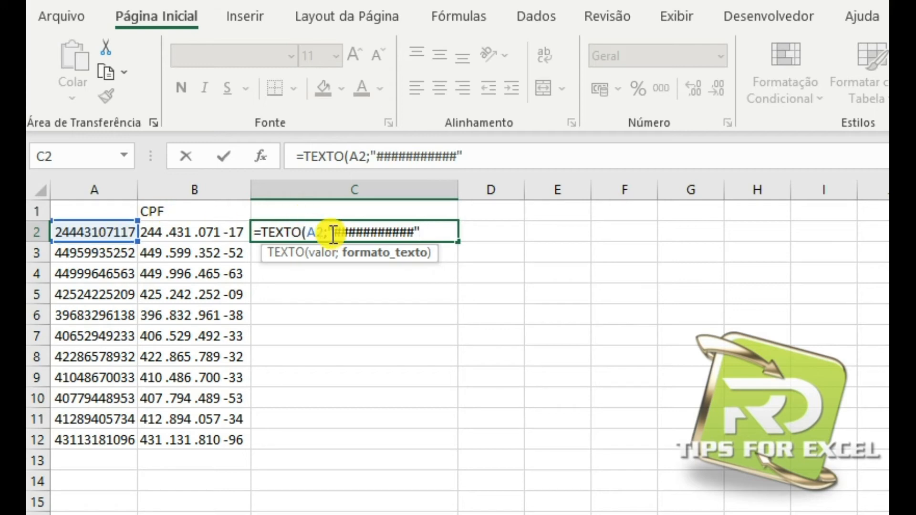
text(.)
Add spaced periods and a hyphen to C2's format text, completing the formula as =TEXTO(A2;"### .### .### -##").
click(392, 232)
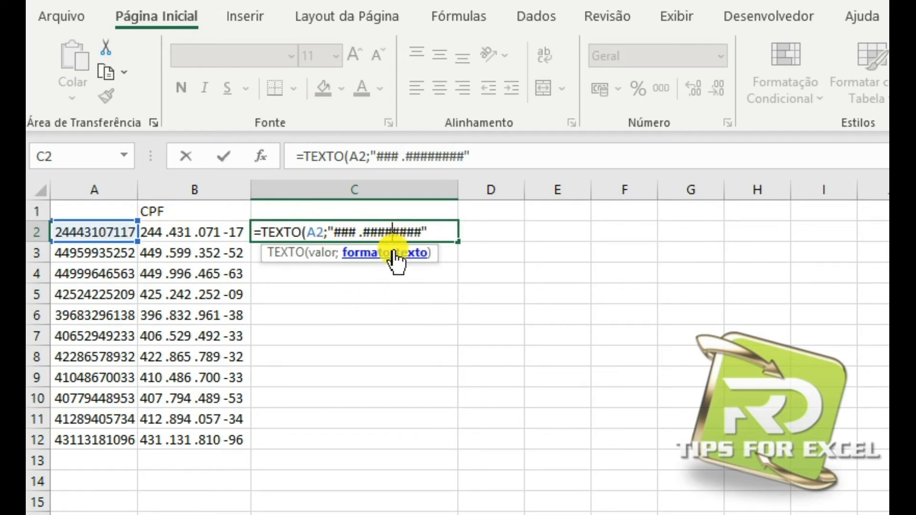
key(Left)
text(.)
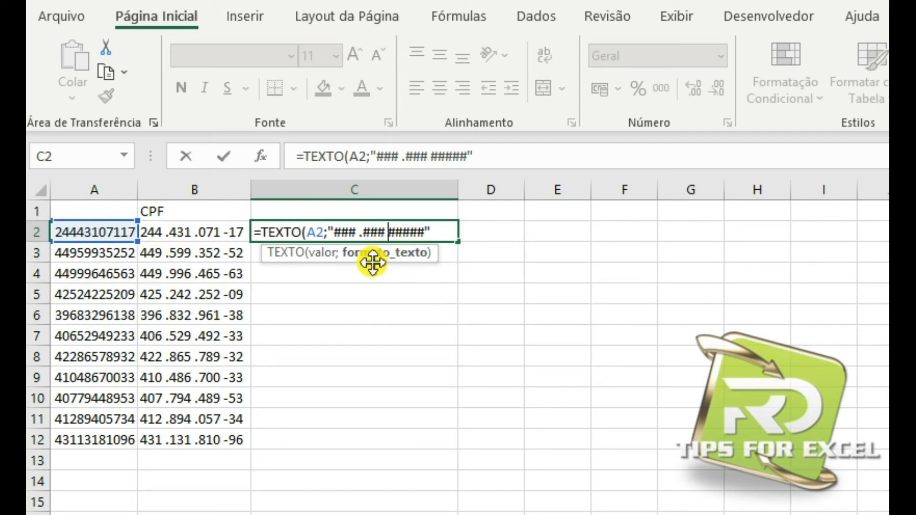
key(Right)
key(Right)
key(Right)
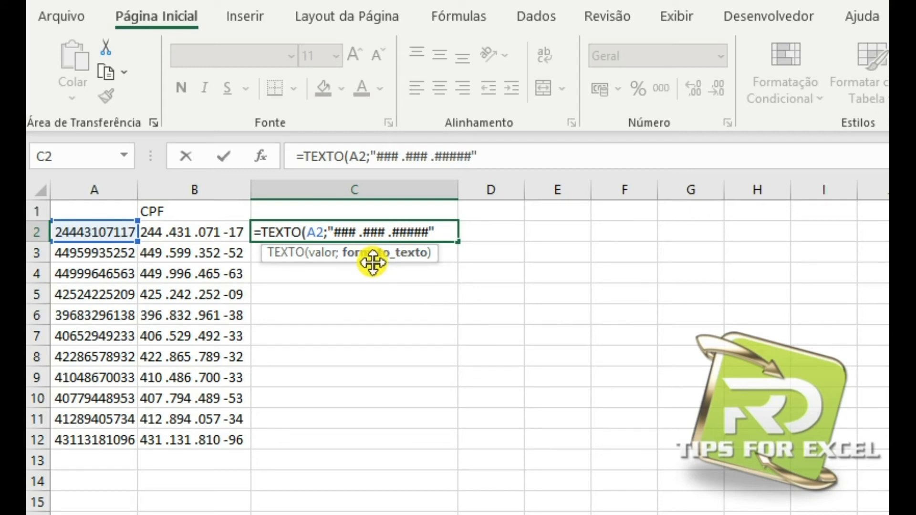
text(-)
key(Return)
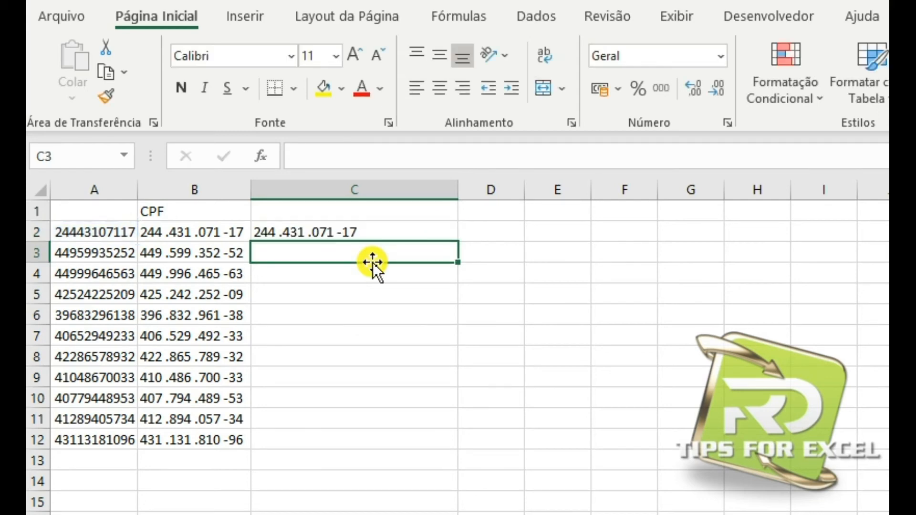
Fill C2's formula down through C12.
click(358, 231)
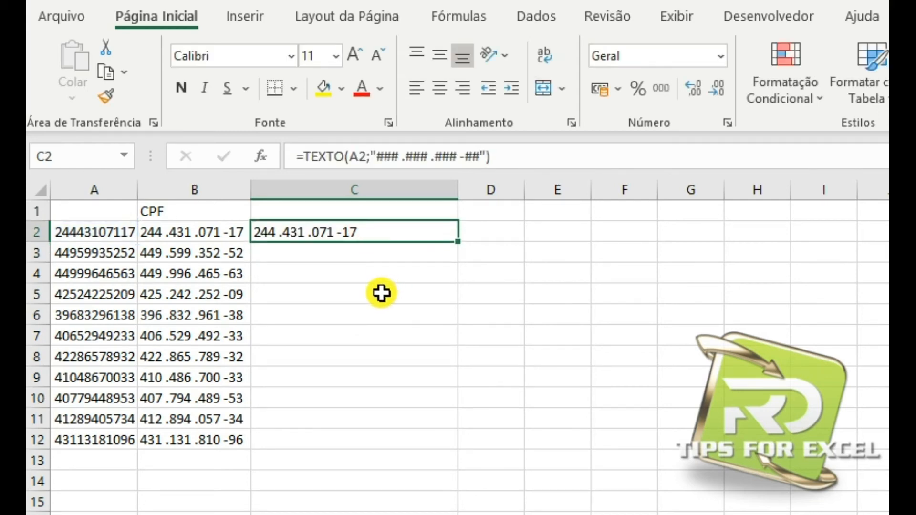
drag(458, 242, 450, 444)
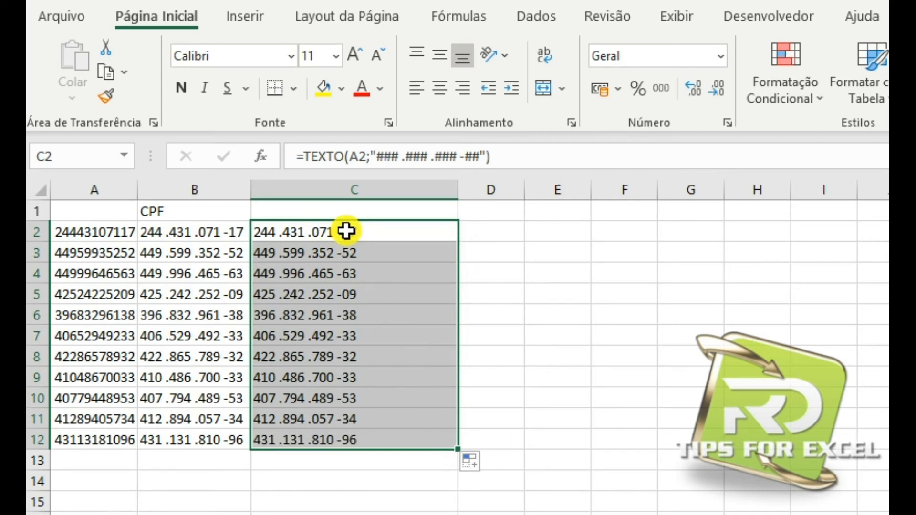
Compare the zero-based formula in B2 with the #-based formula in C2, and revisit the CEP example sheet.
click(213, 233)
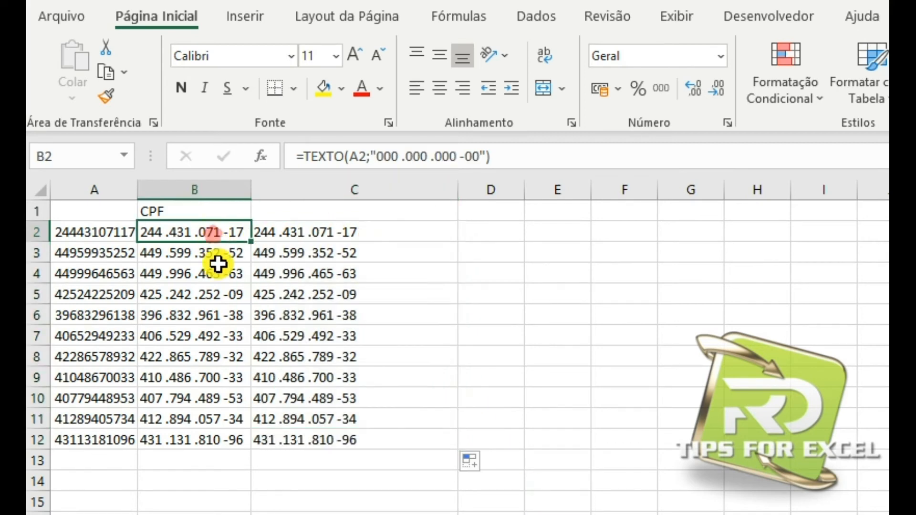
click(401, 320)
click(277, 238)
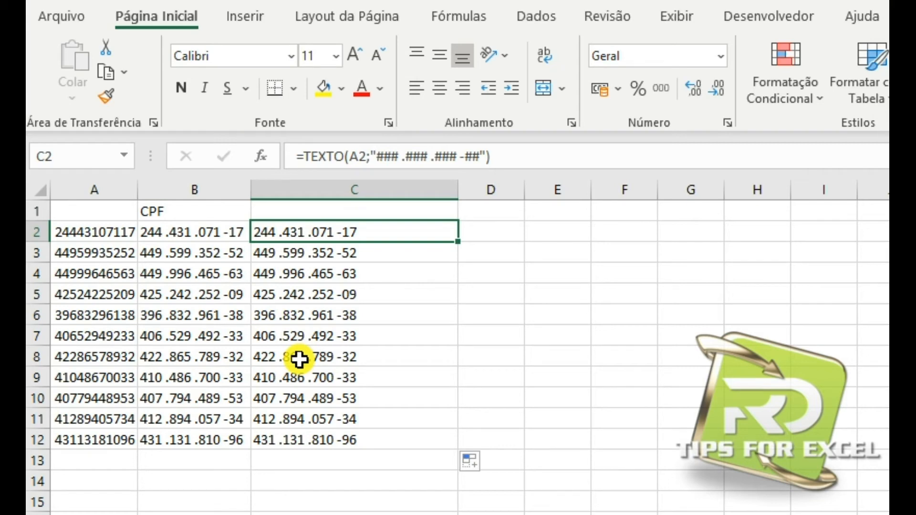
click(201, 238)
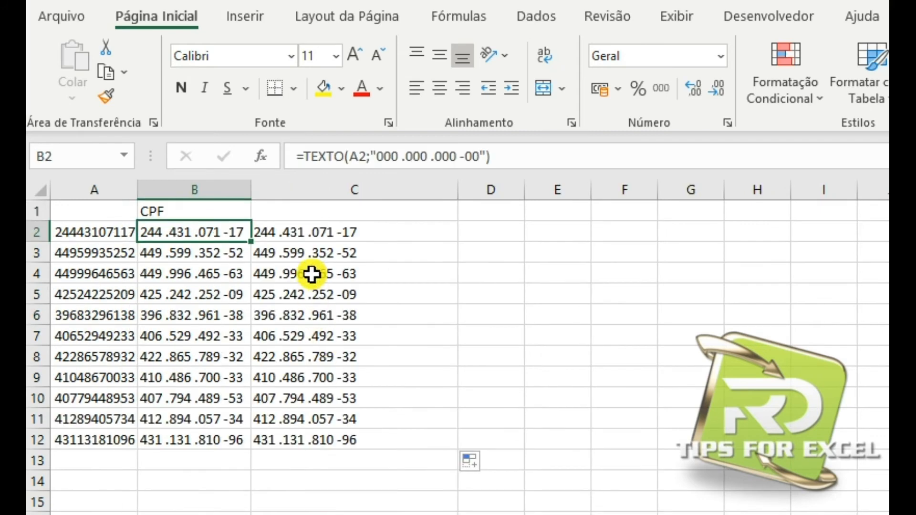
click(310, 233)
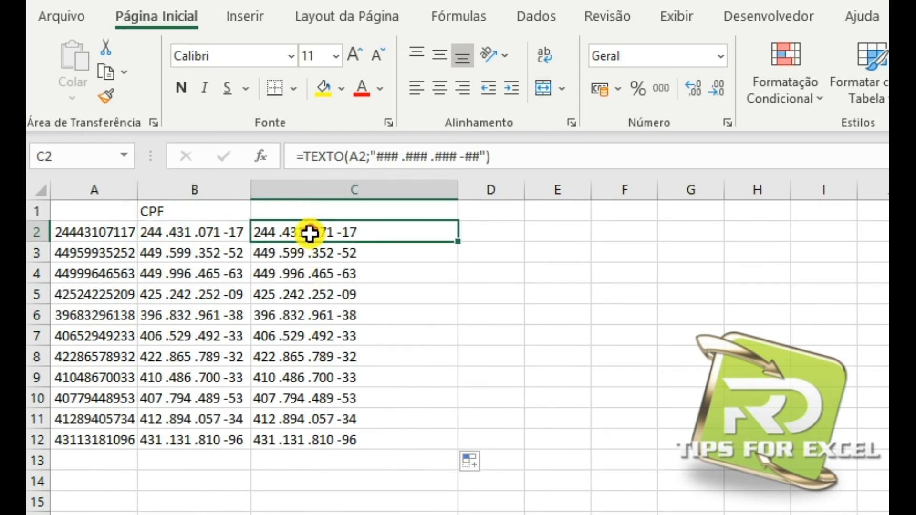
Add an extra leading zero to B2's format text, making it "0000 .000 .000 -00".
click(167, 233)
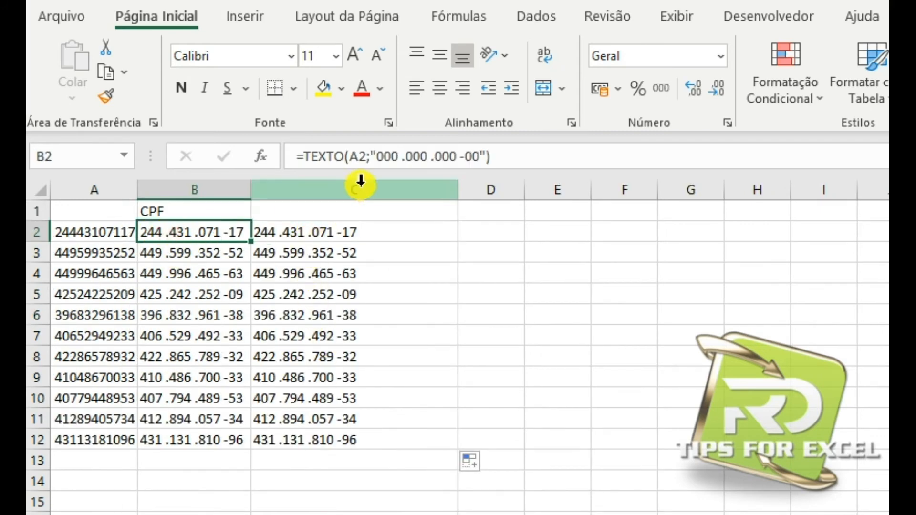
click(377, 157)
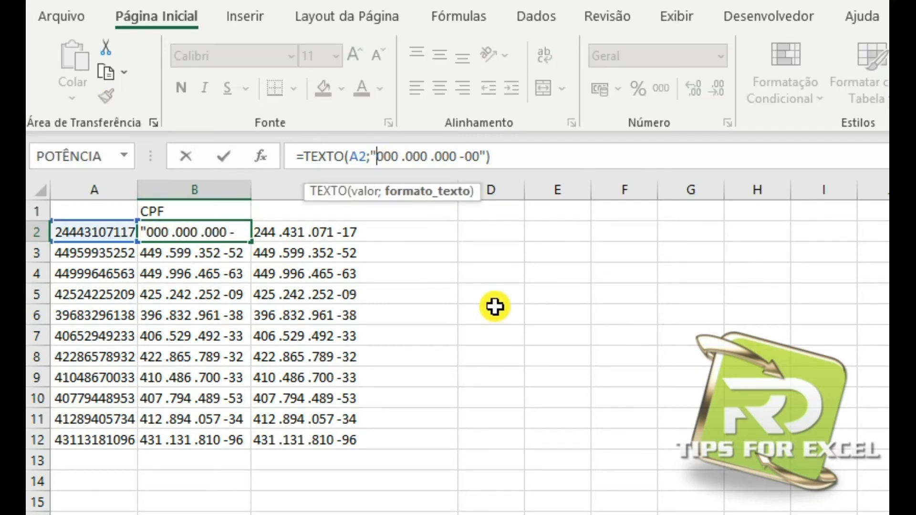
text(0)
key(Return)
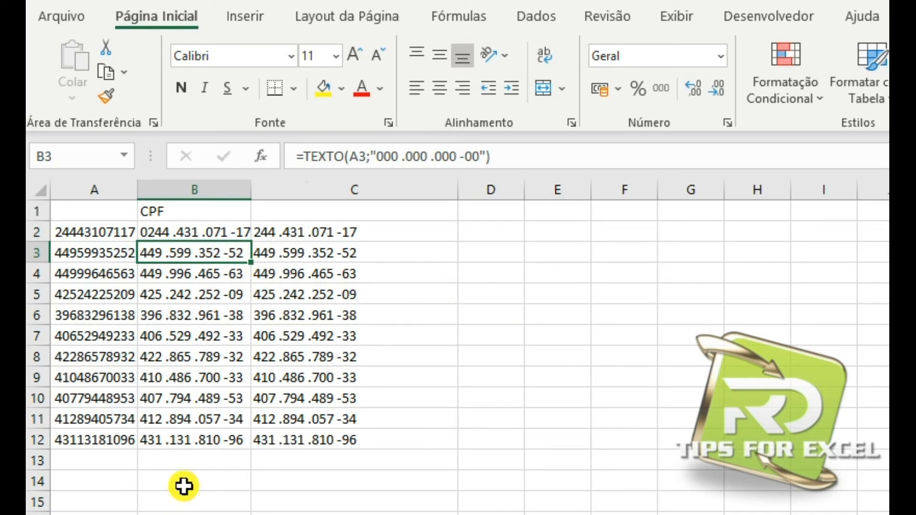
Add an extra leading # to C2's format text, making it "#### .### .### -##", and compare it with B2.
click(260, 232)
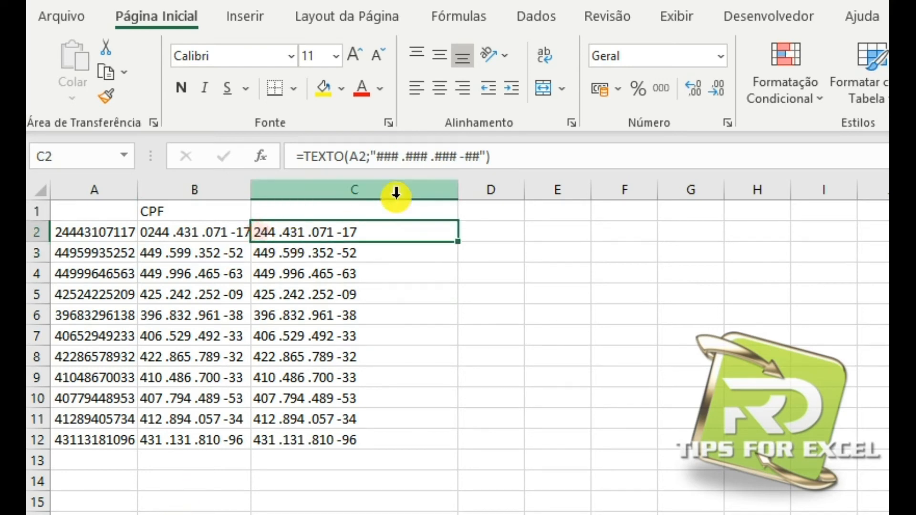
click(381, 157)
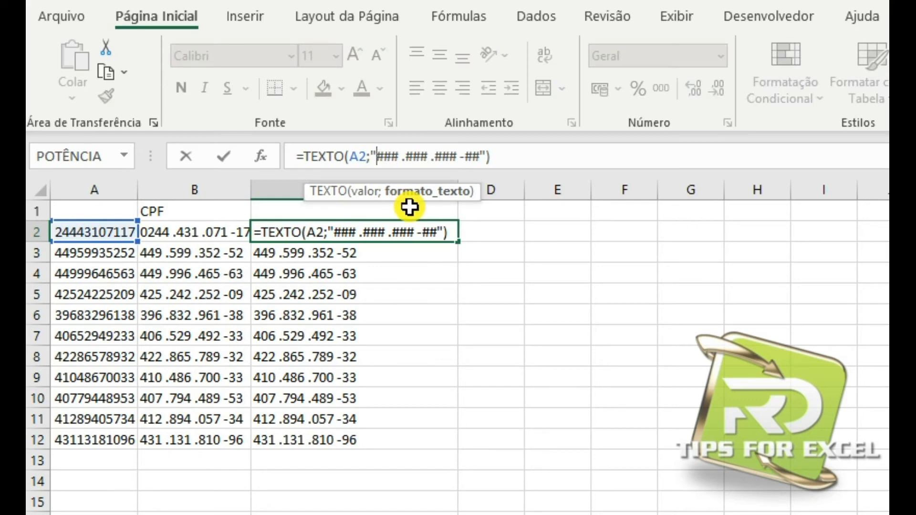
text(#)
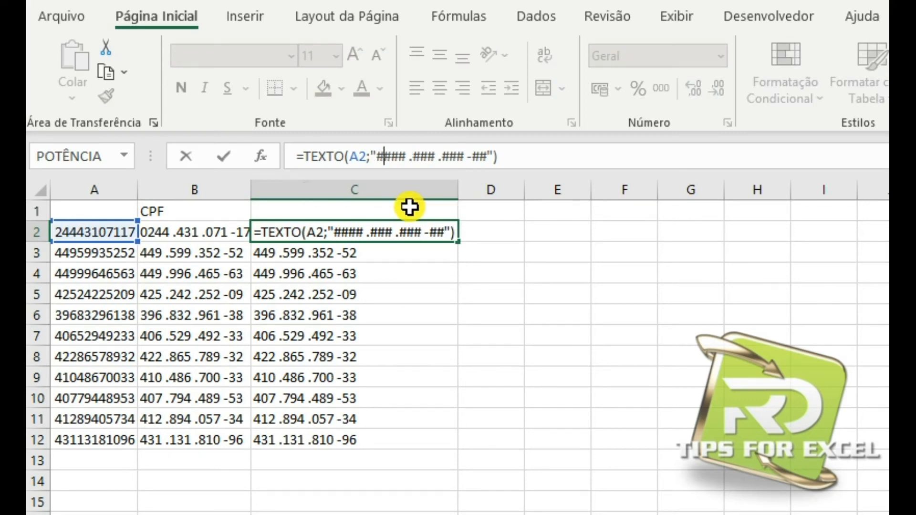
key(Return)
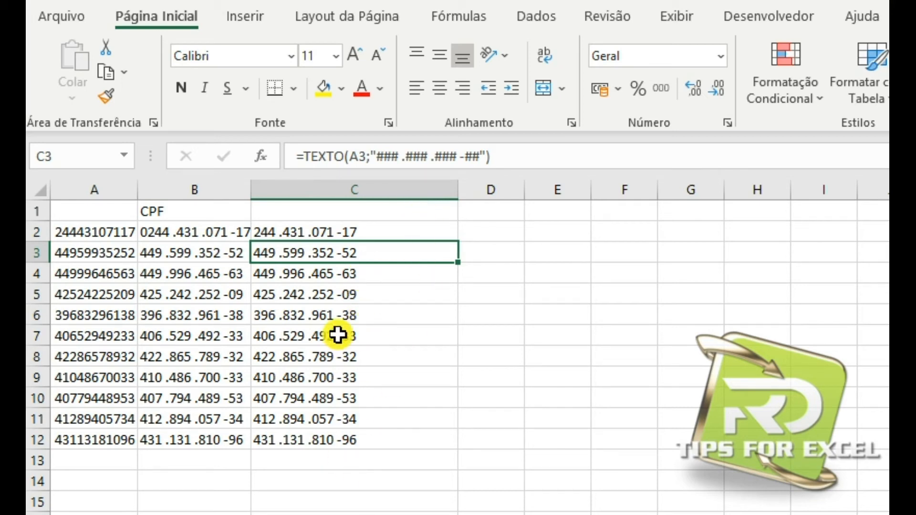
click(185, 237)
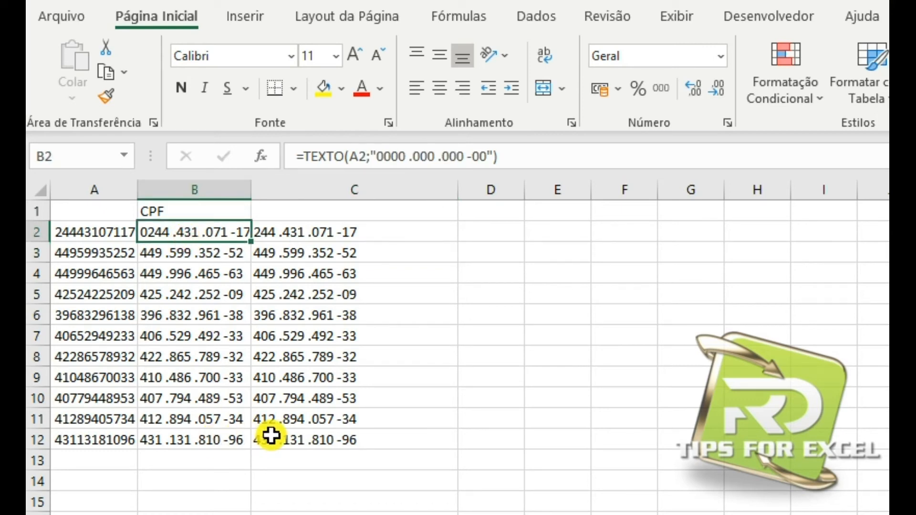
Compare the zero-based format text in B2 with the #-based format text in C2 for the first CPF number.
click(293, 233)
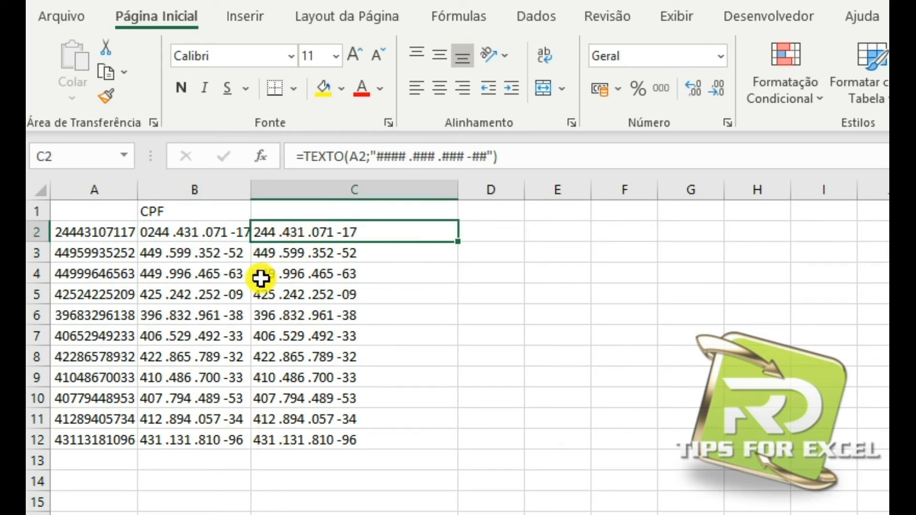
click(187, 234)
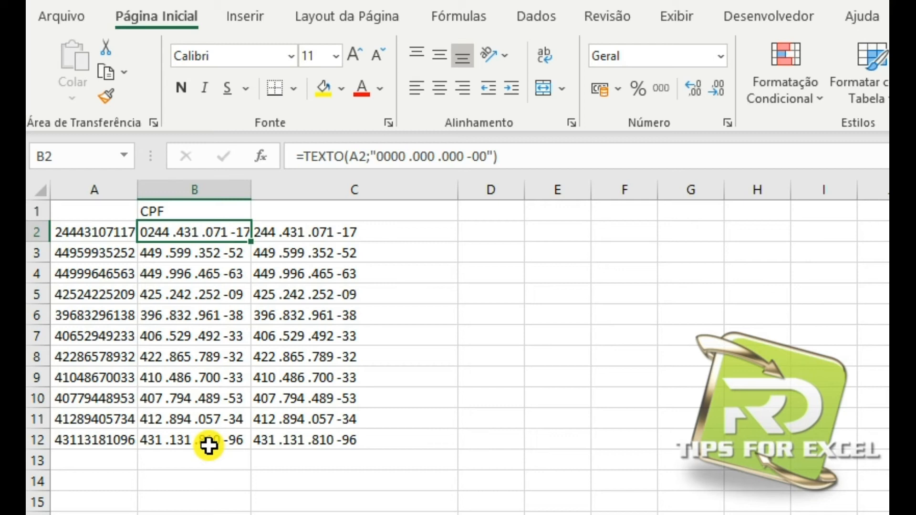
click(310, 232)
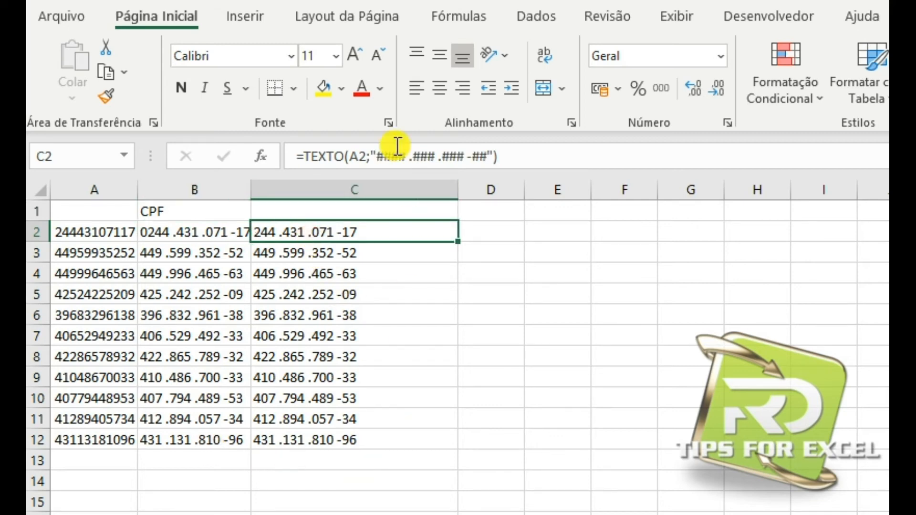
click(383, 157)
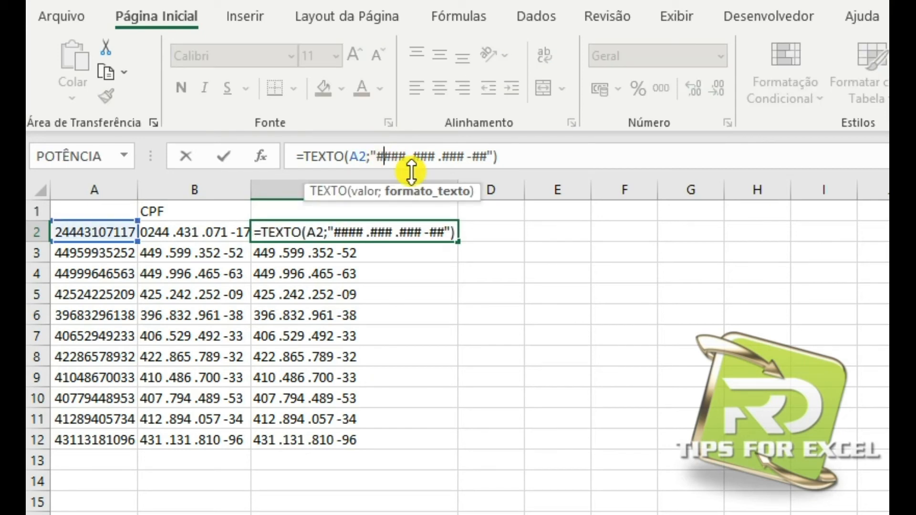
click(223, 156)
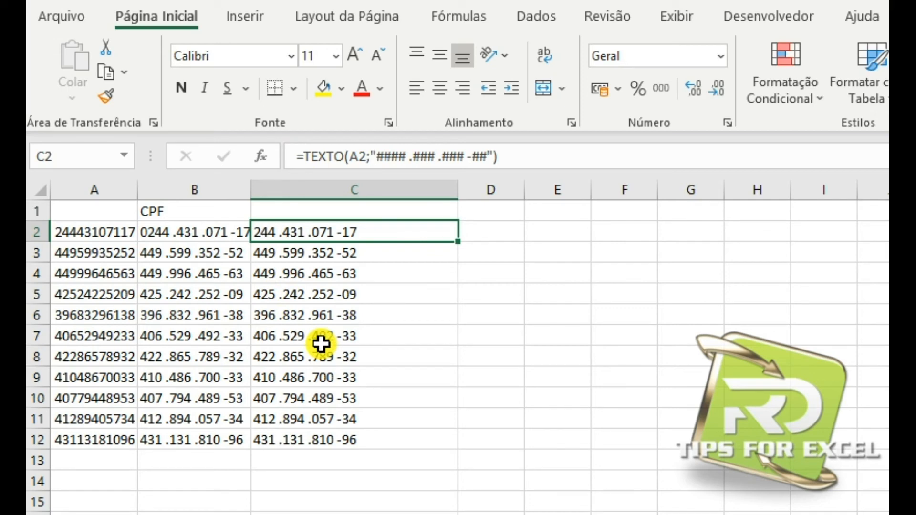
click(290, 485)
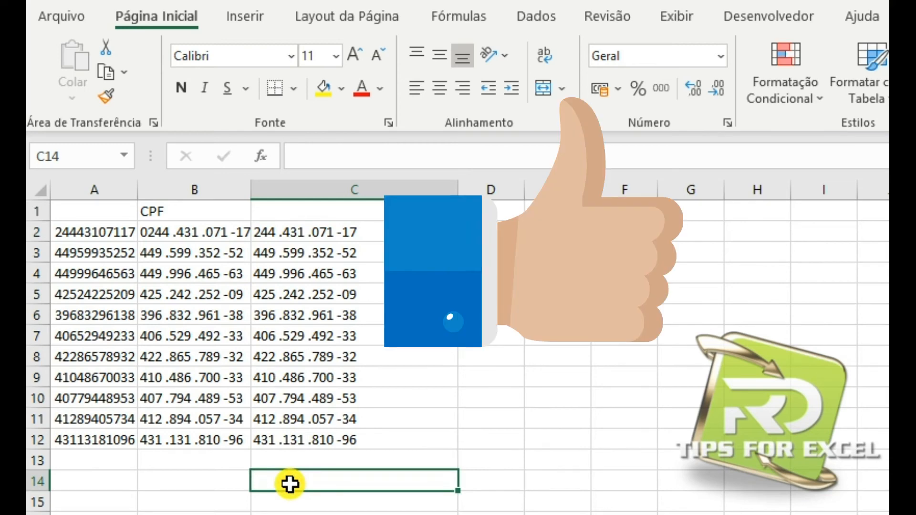
click(193, 236)
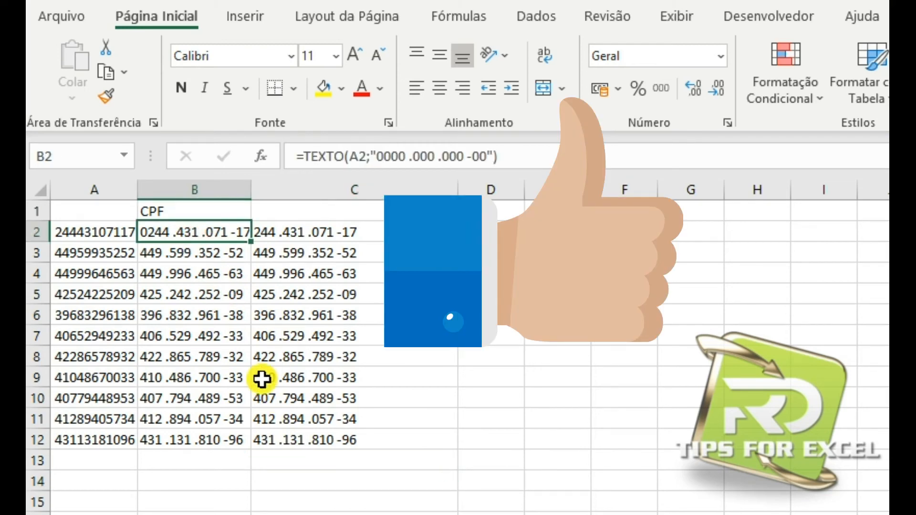
drag(485, 157, 377, 156)
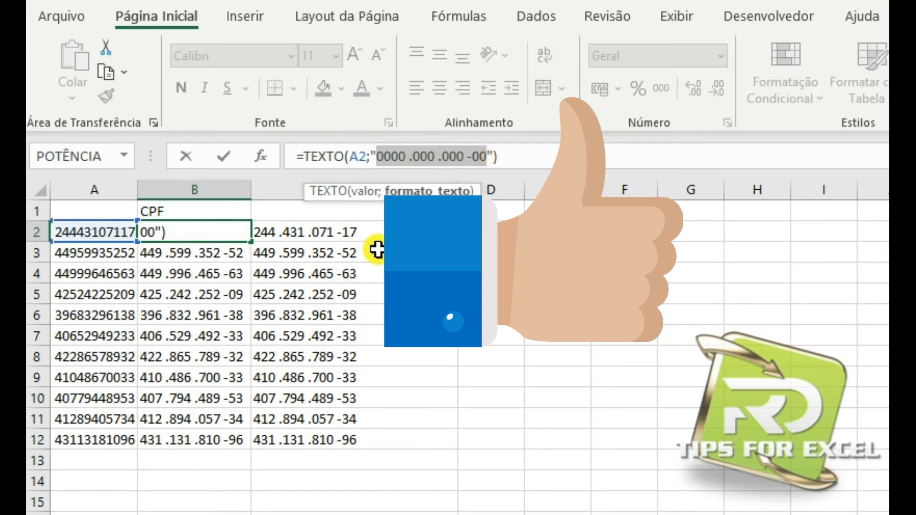
click(287, 235)
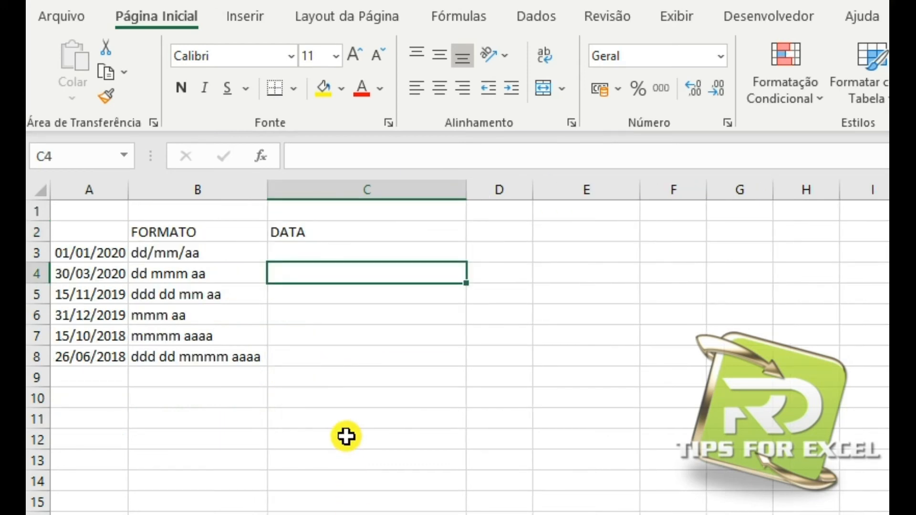
key(alt)
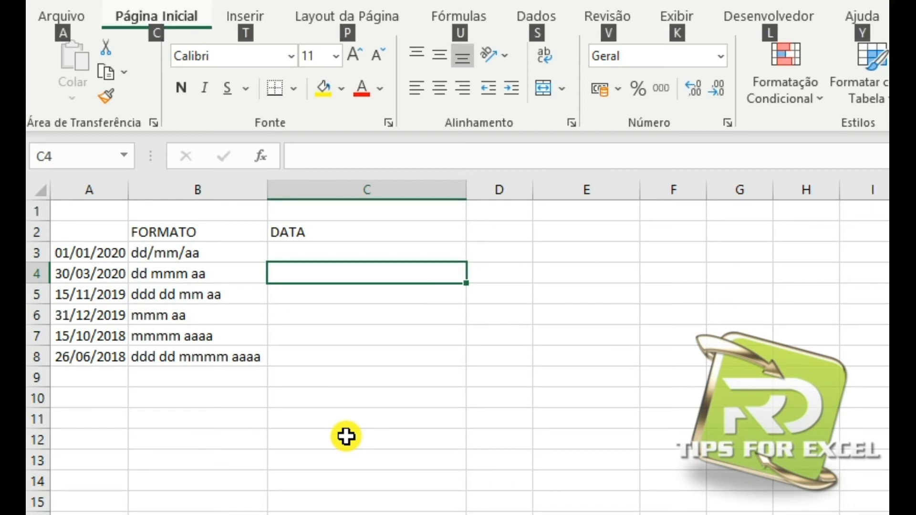
key(Escape)
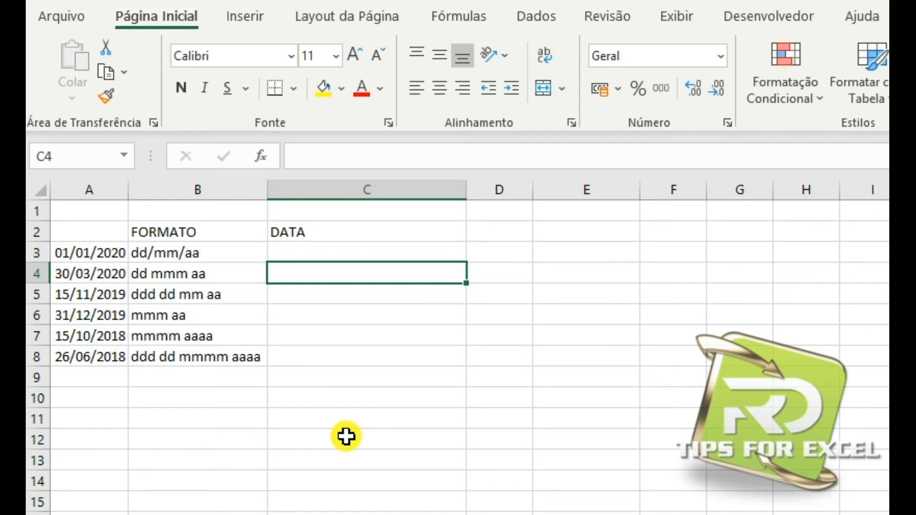
Enter the formula =TEXTO(A3;"dd/mm/aa") in C3 of the date example sheet.
click(293, 253)
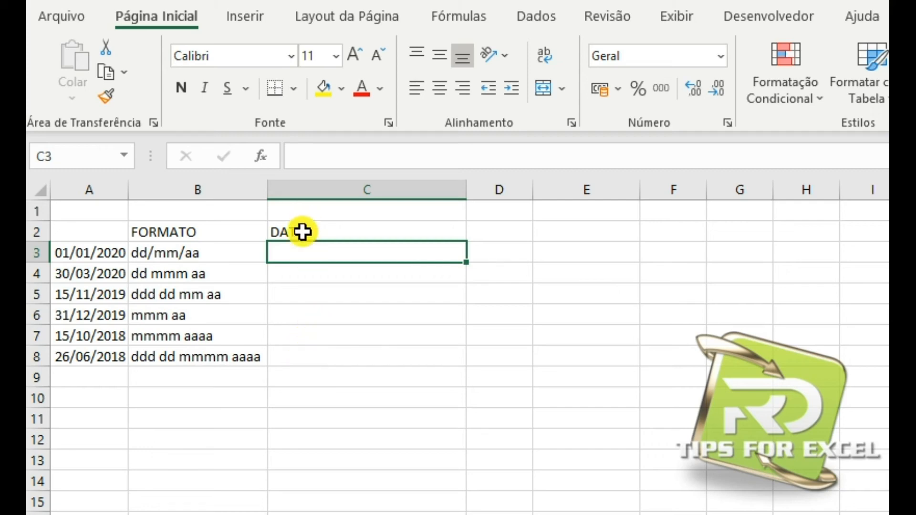
text(=tex)
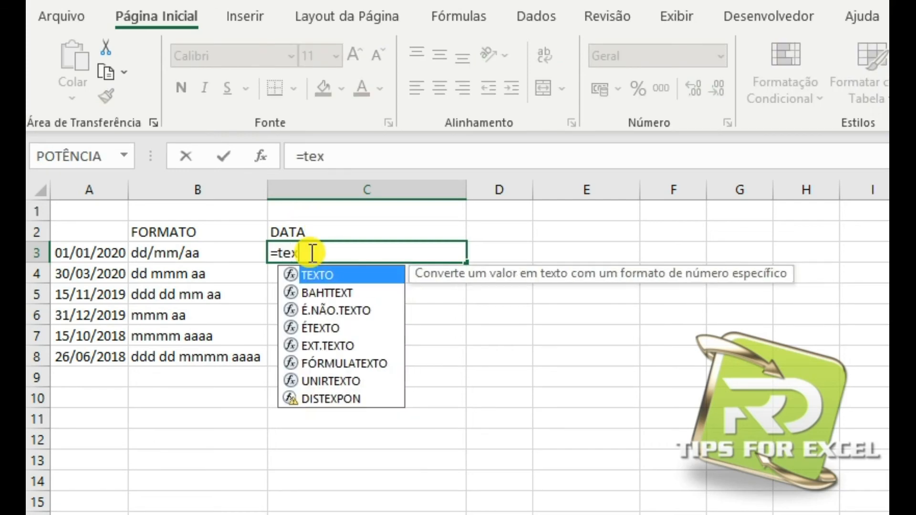
double_click(303, 273)
click(85, 255)
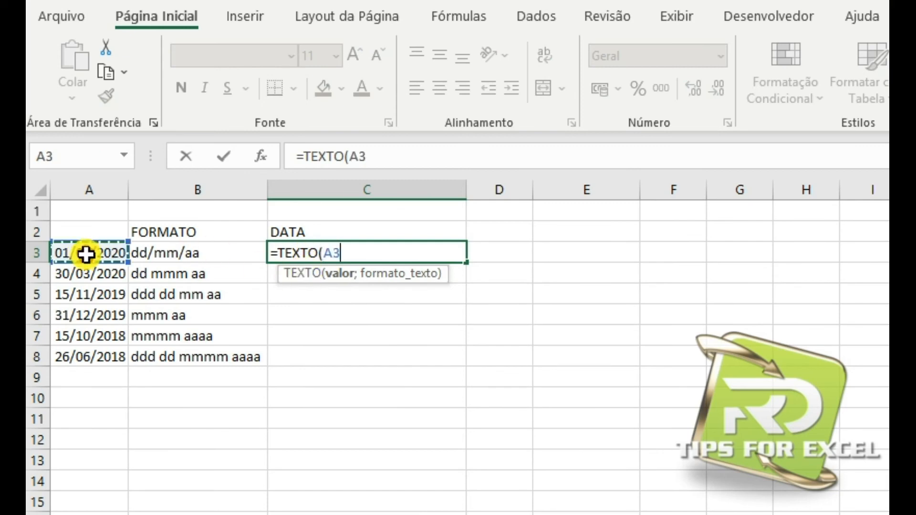
text(;")
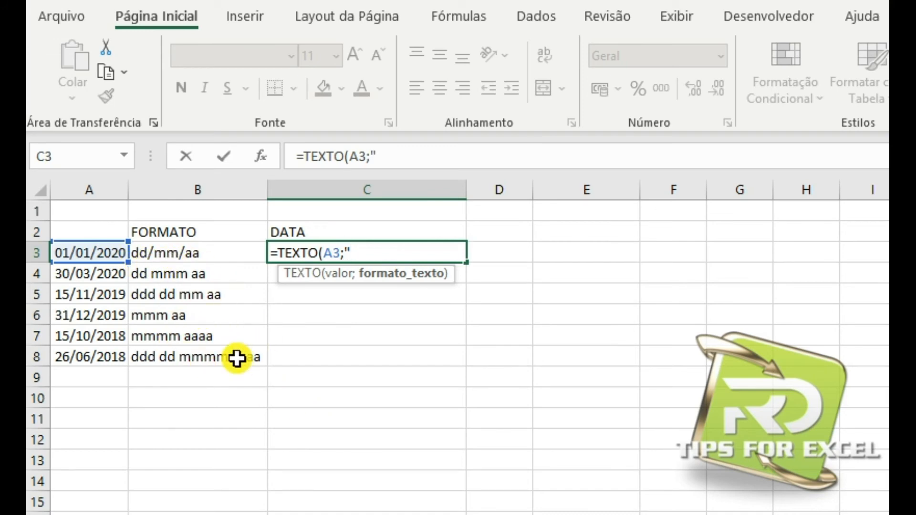
text(dd/mm/)
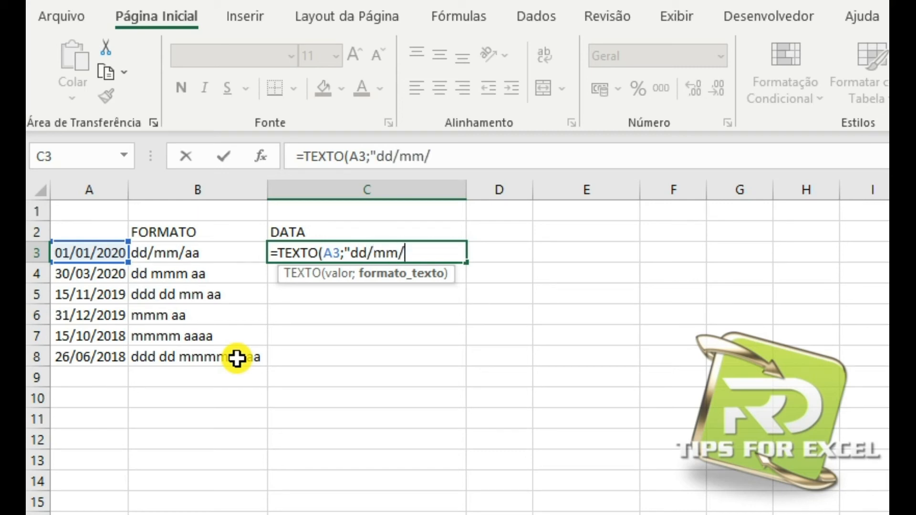
text(aa")
key(Return)
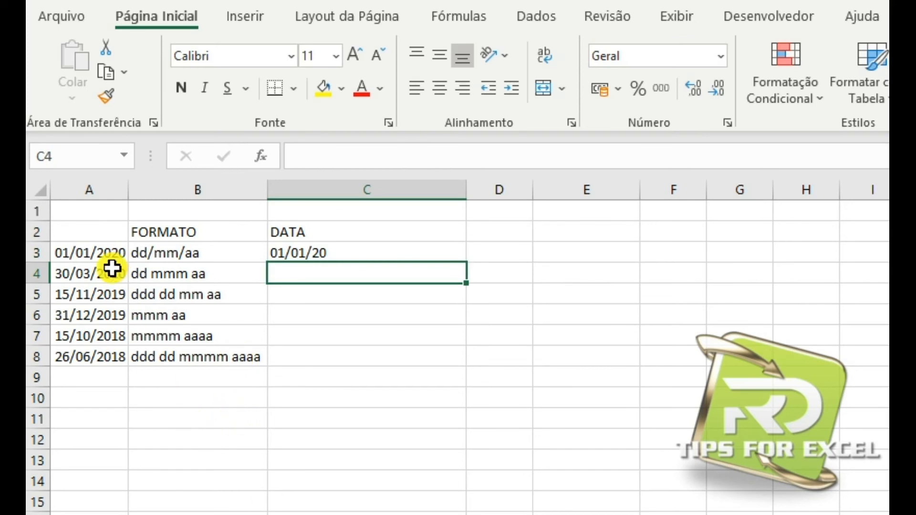
Compare the original date in A3 with the formatted date in C3.
click(78, 236)
click(115, 254)
click(313, 247)
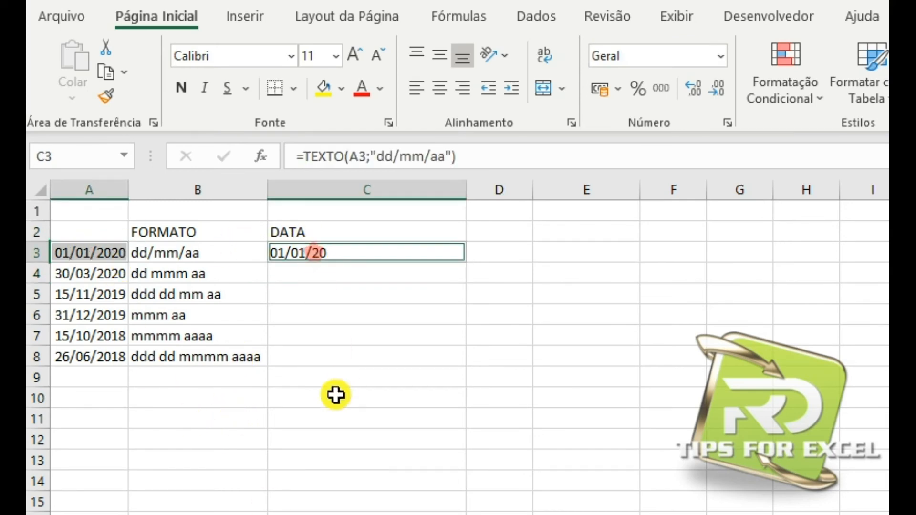
click(265, 438)
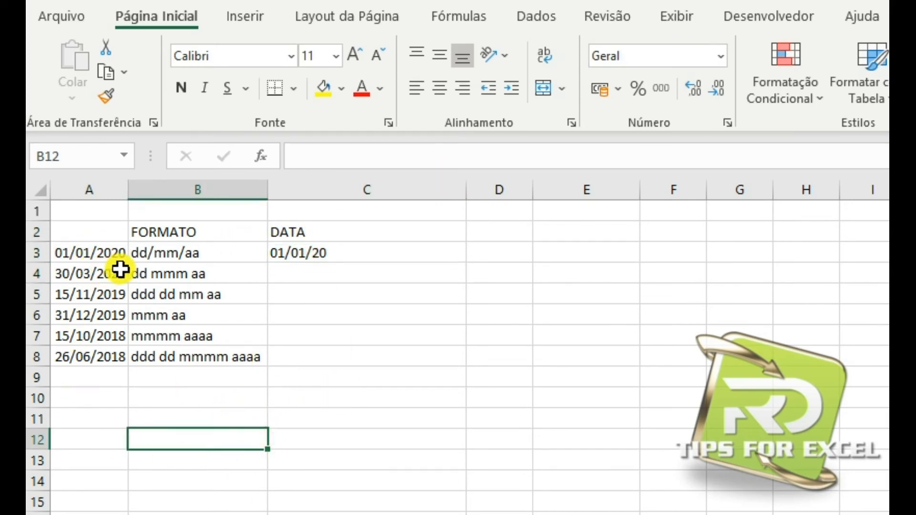
click(338, 258)
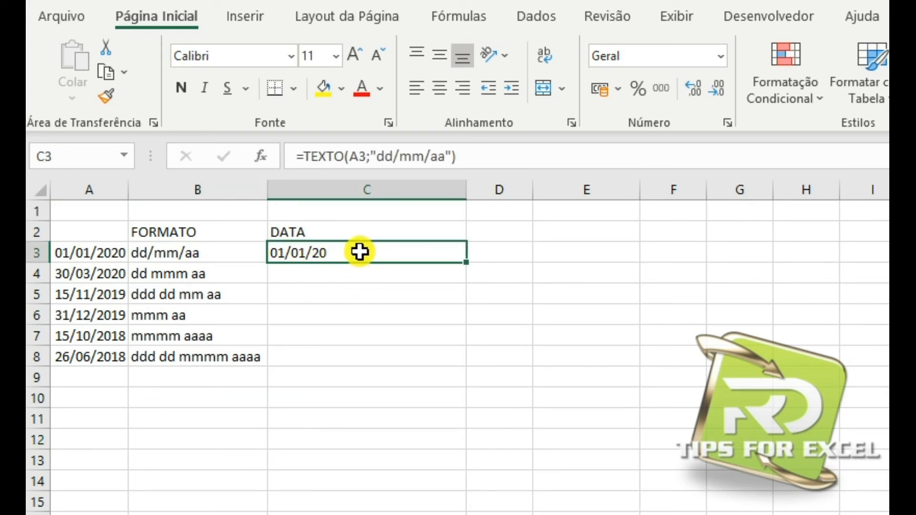
Enter the formula =TEXTO(A4;"dd mmm aa") in C4 and check its result.
click(315, 280)
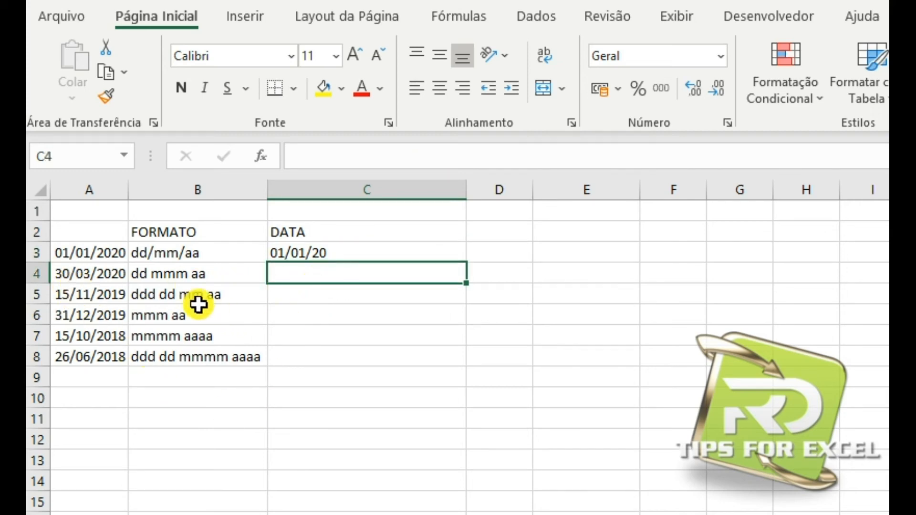
click(177, 273)
click(292, 272)
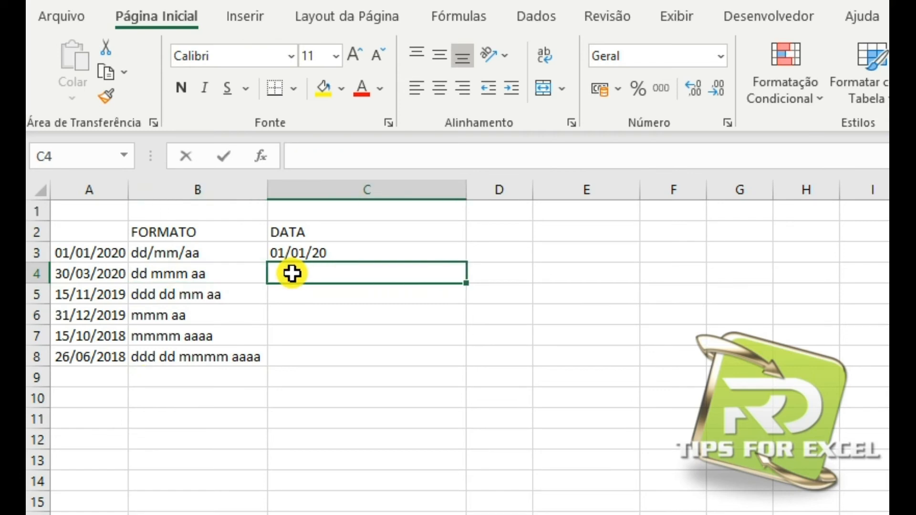
text(=tex)
key(Tab)
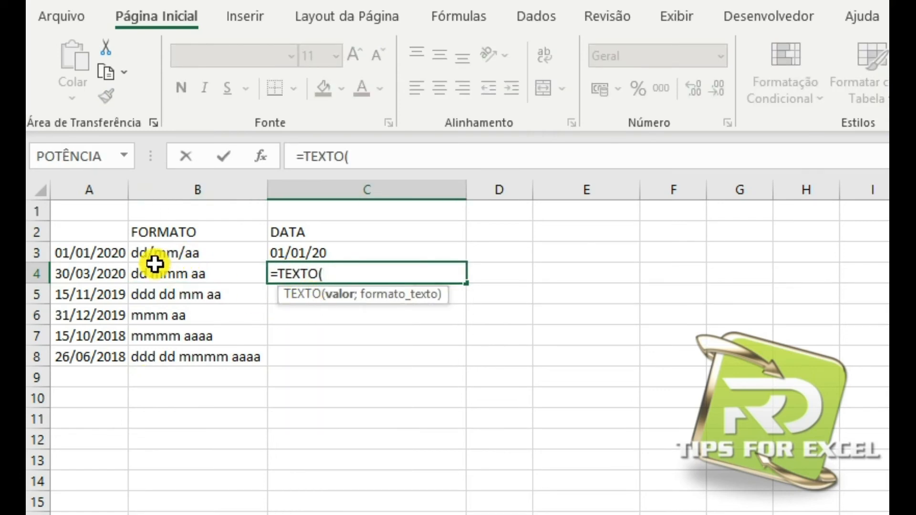
click(92, 273)
text(;")
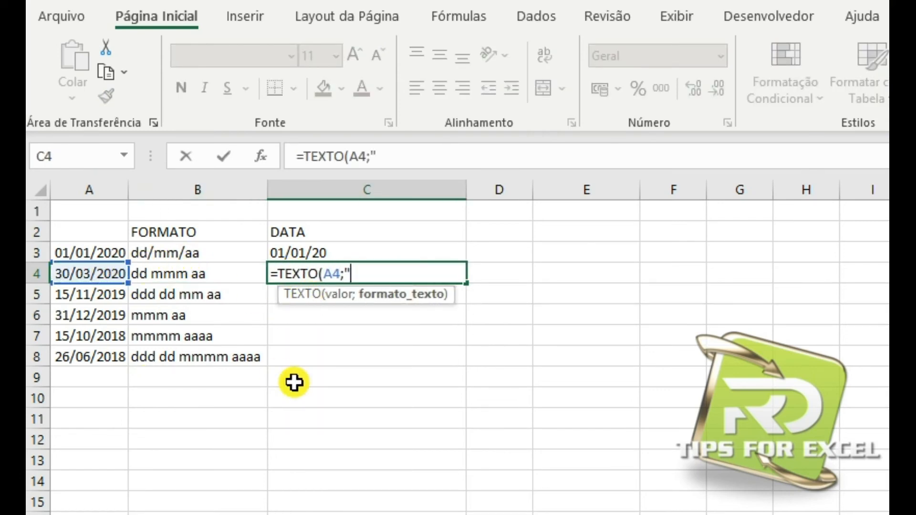
text(dd)
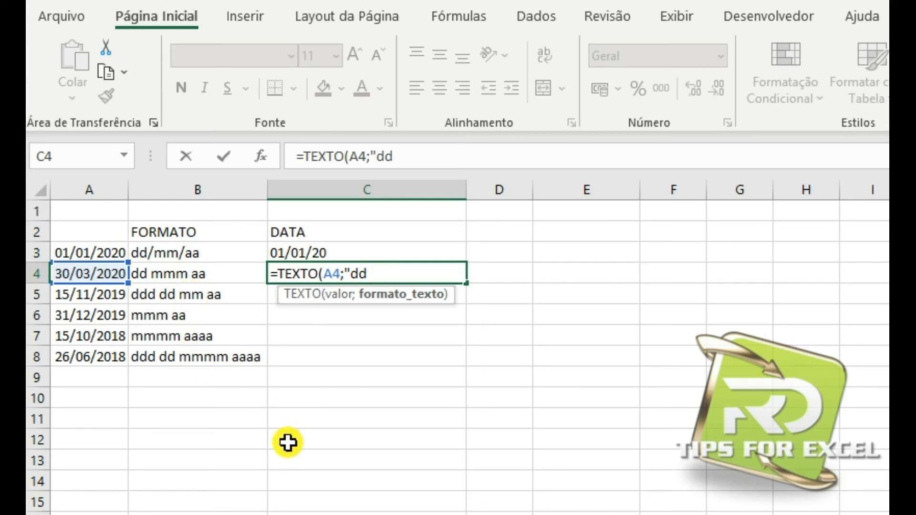
text(mmm)
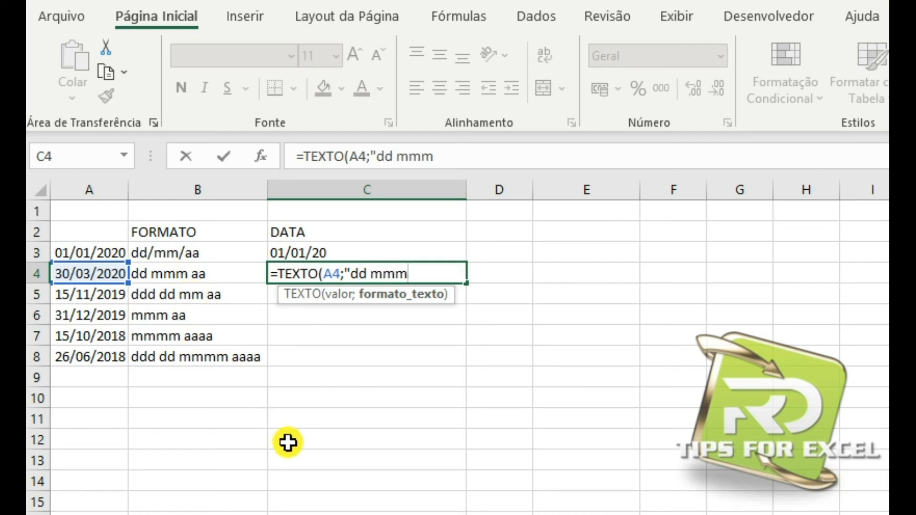
text( aa"))
key(Return)
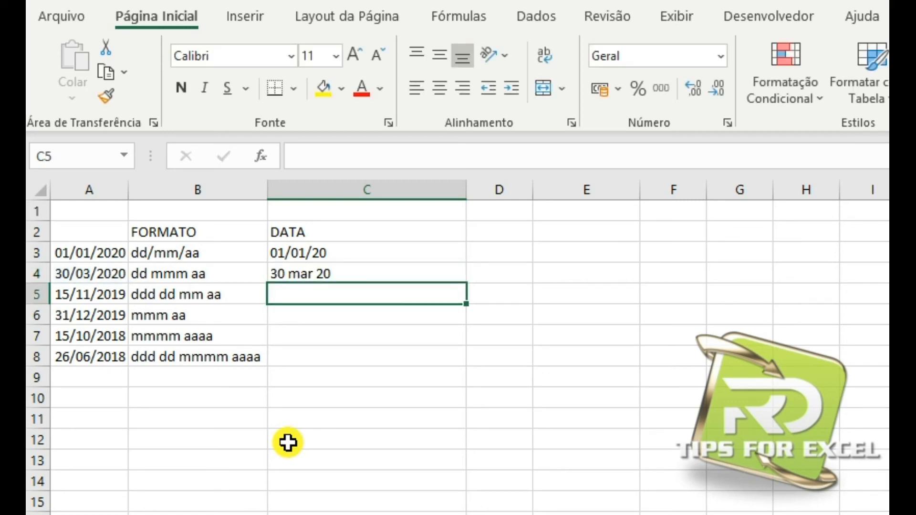
click(293, 272)
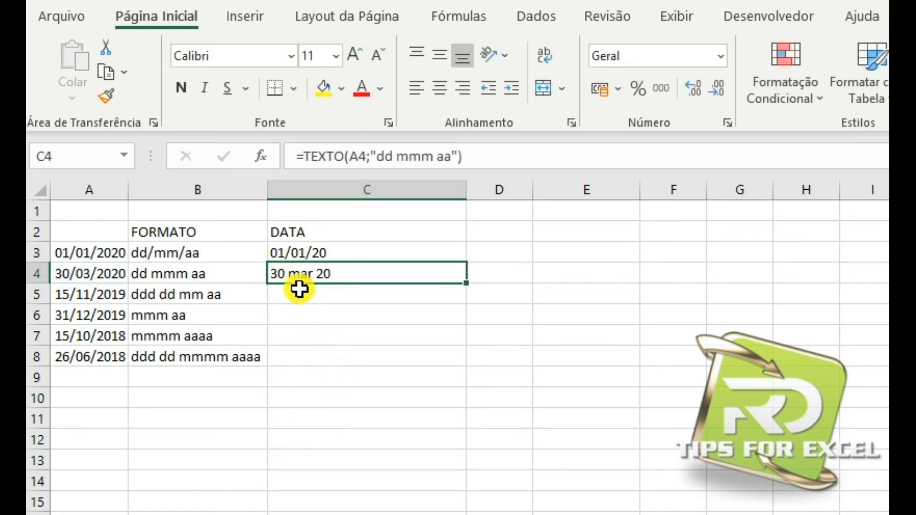
Enter the formula =TEXTO(A5;"ddd dd mm aa") in C5 and check its result.
click(328, 296)
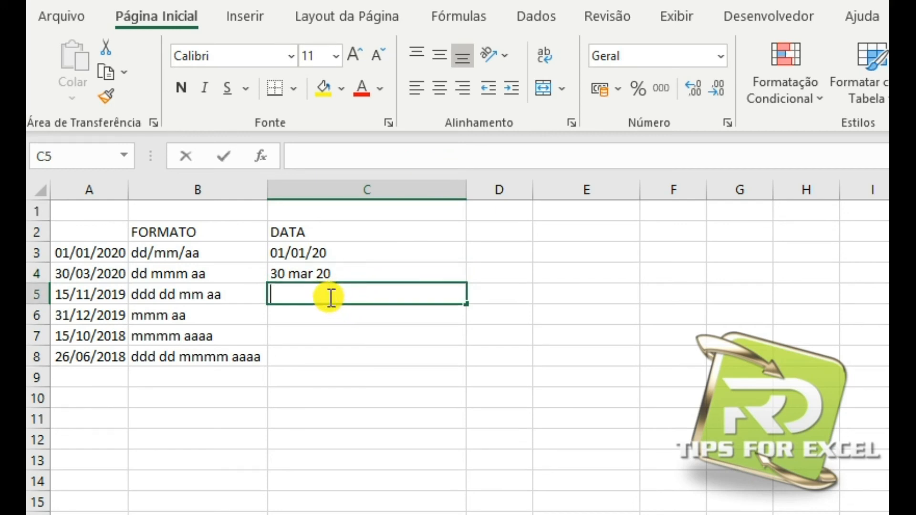
text(=tex)
key(Tab)
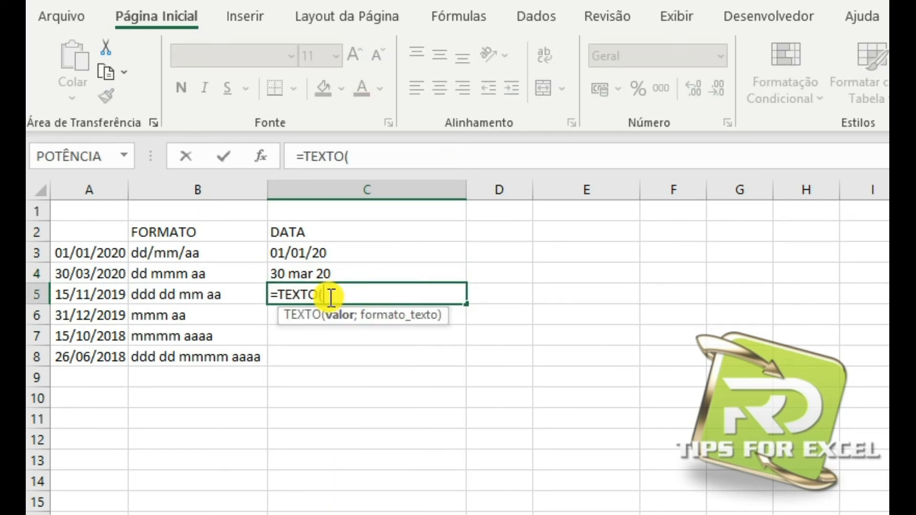
click(101, 302)
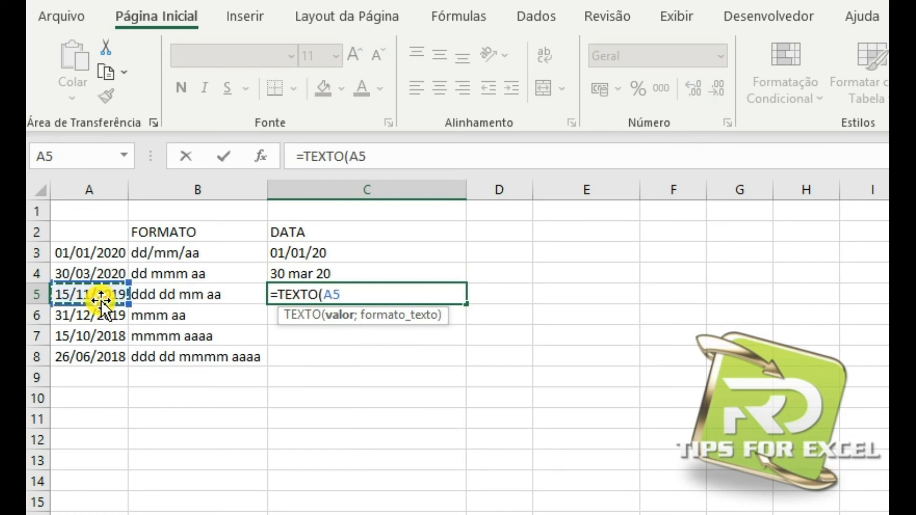
text(;")
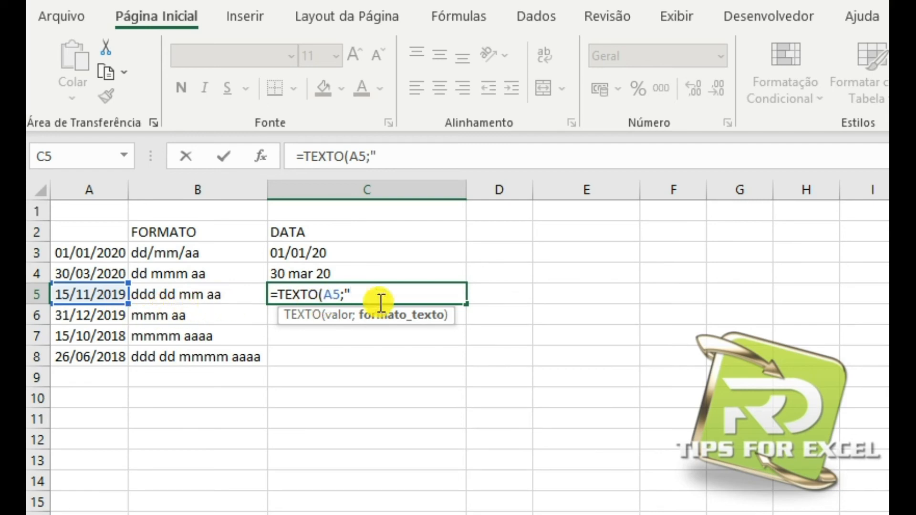
text(dd)
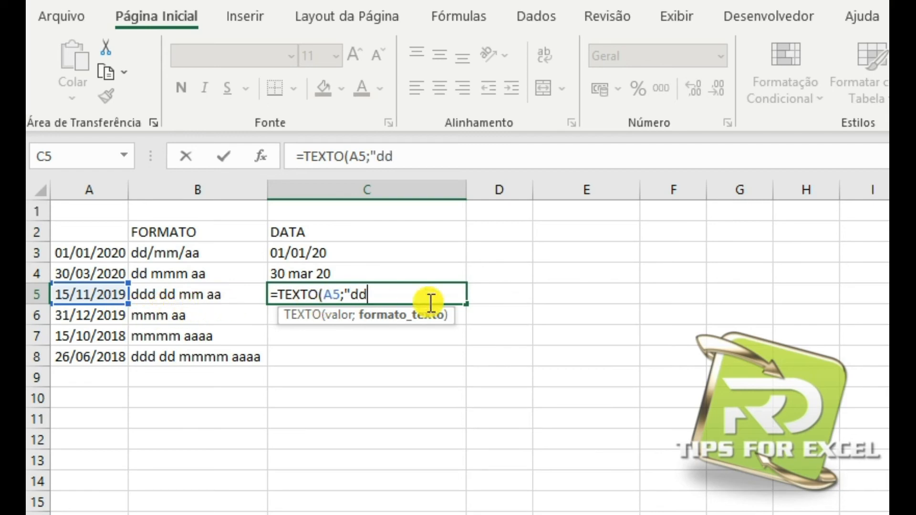
text(d dd)
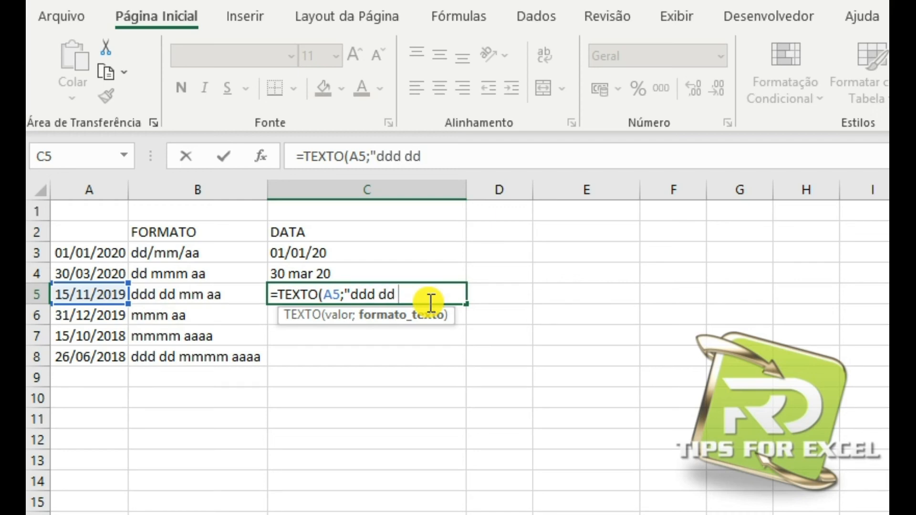
text( mm aa")
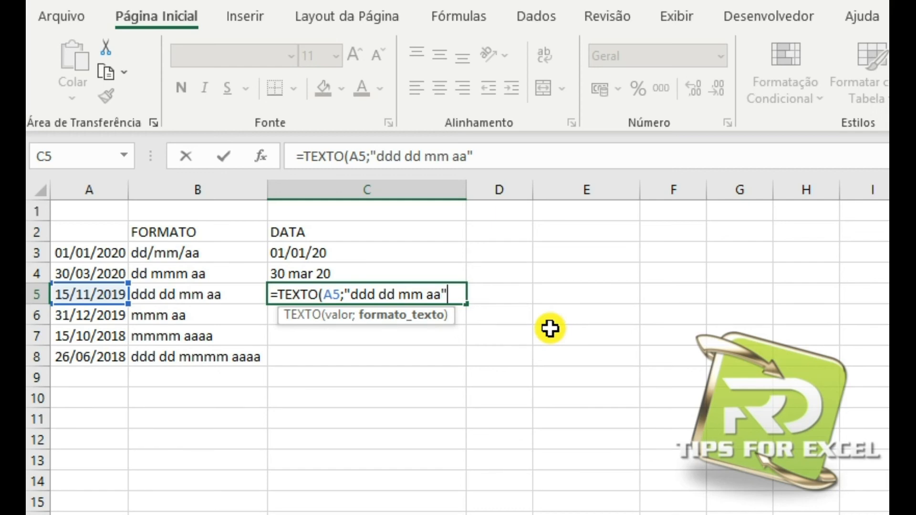
key(Return)
click(343, 289)
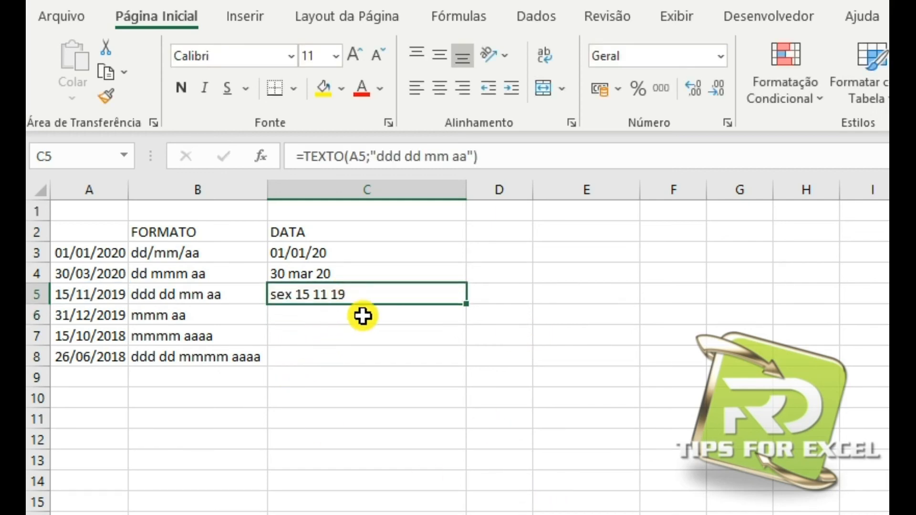
Compare the original date in A5 with the formatted date in C5.
click(88, 296)
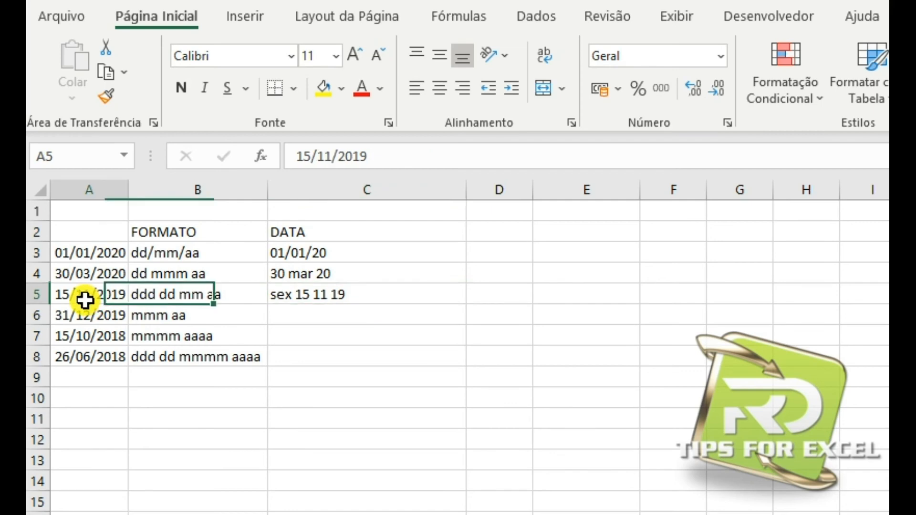
click(323, 314)
click(302, 293)
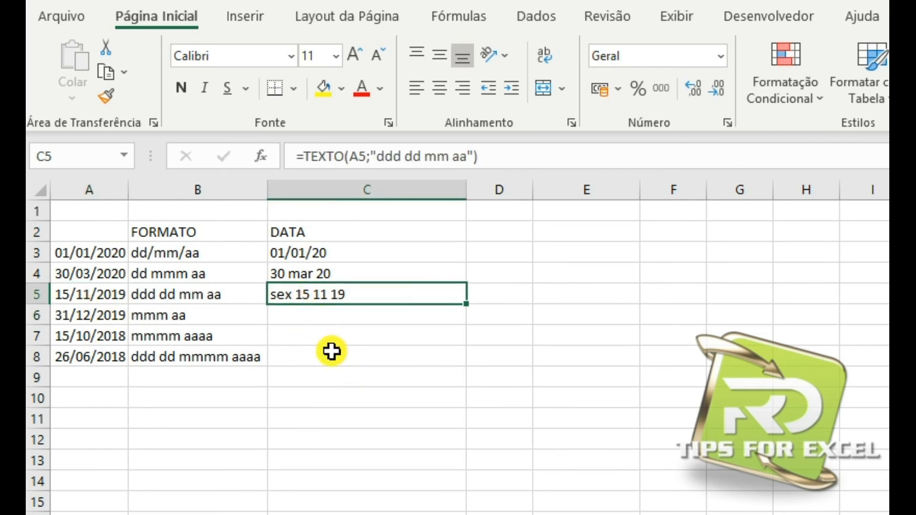
click(95, 298)
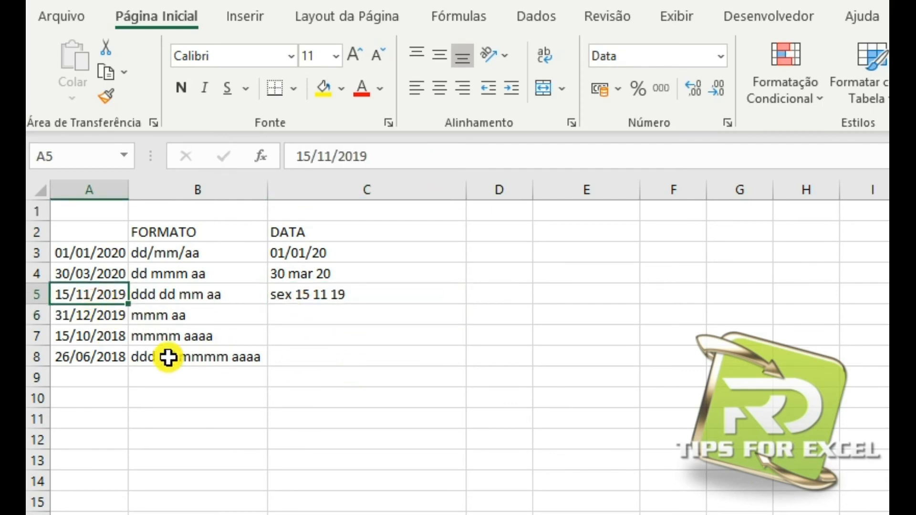
click(289, 300)
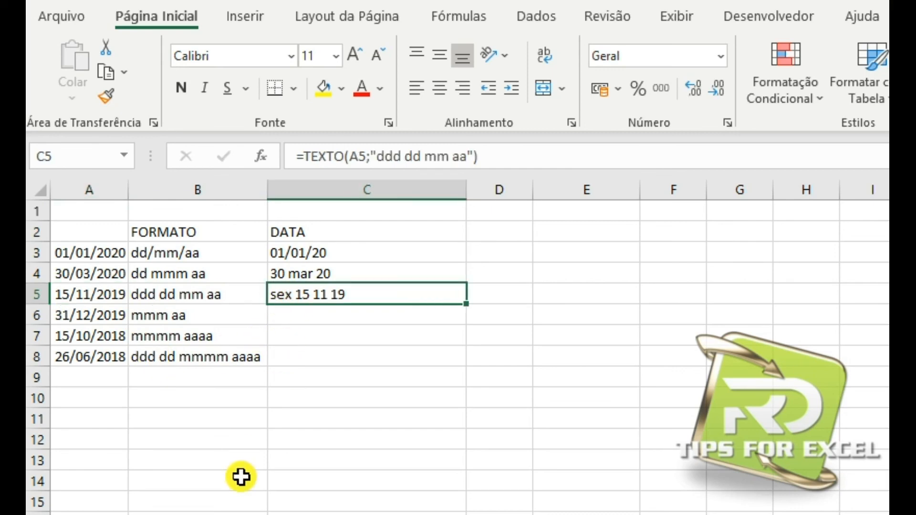
Enter the formula =TEXTO(A6;"mmmm aaaa") in C6 and check its result.
click(281, 313)
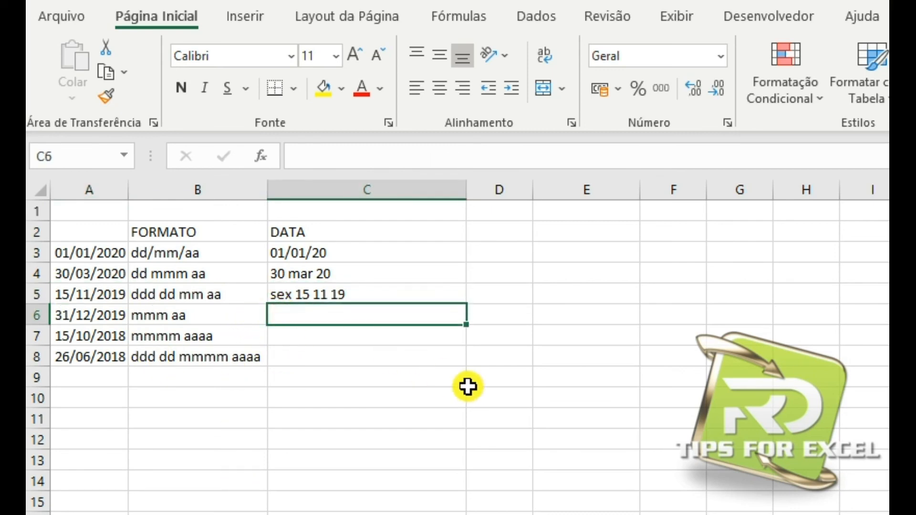
text(=tex)
key(Tab)
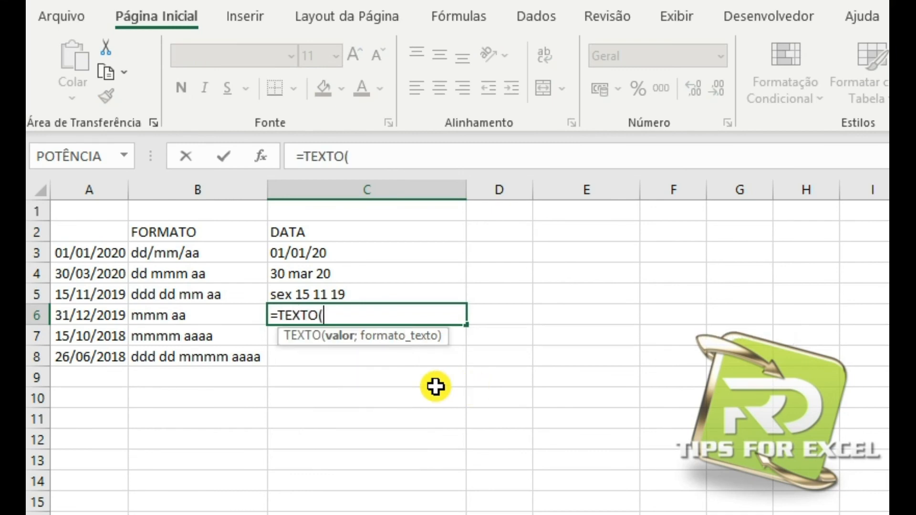
click(102, 320)
text(;")
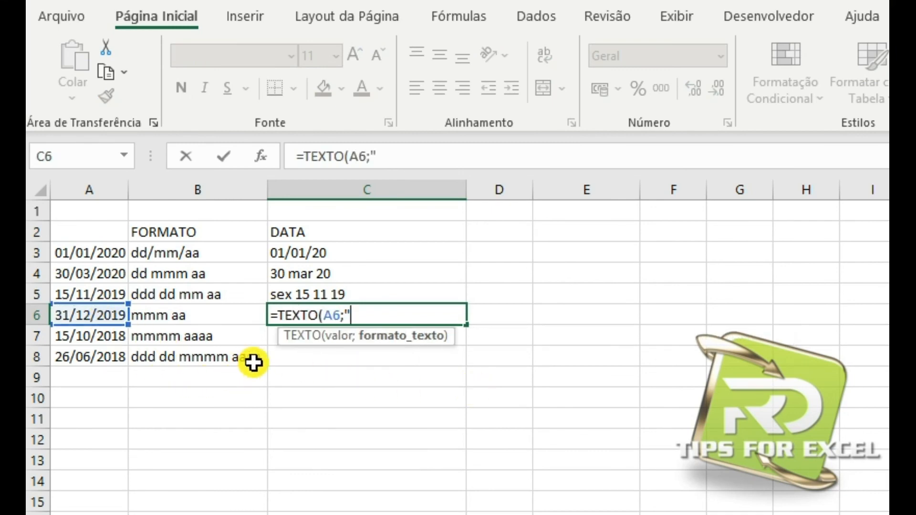
text(mmmm aa)
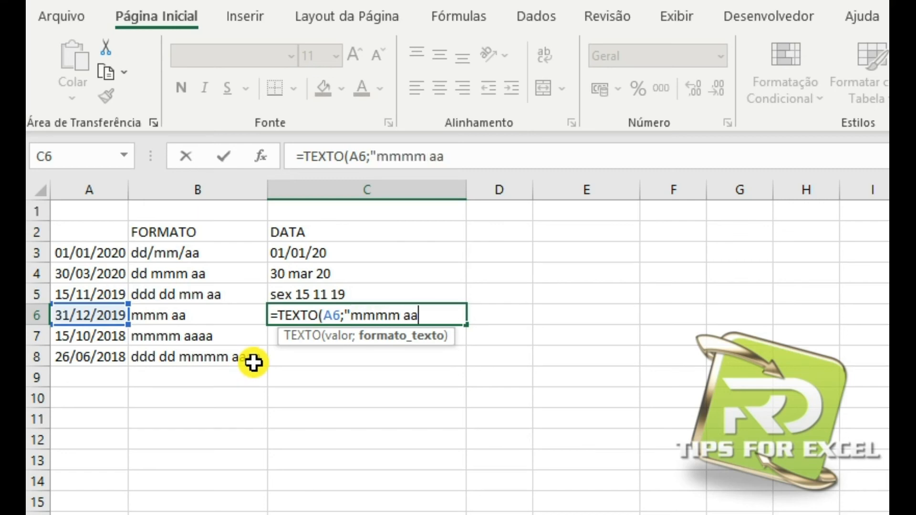
text(aa"))
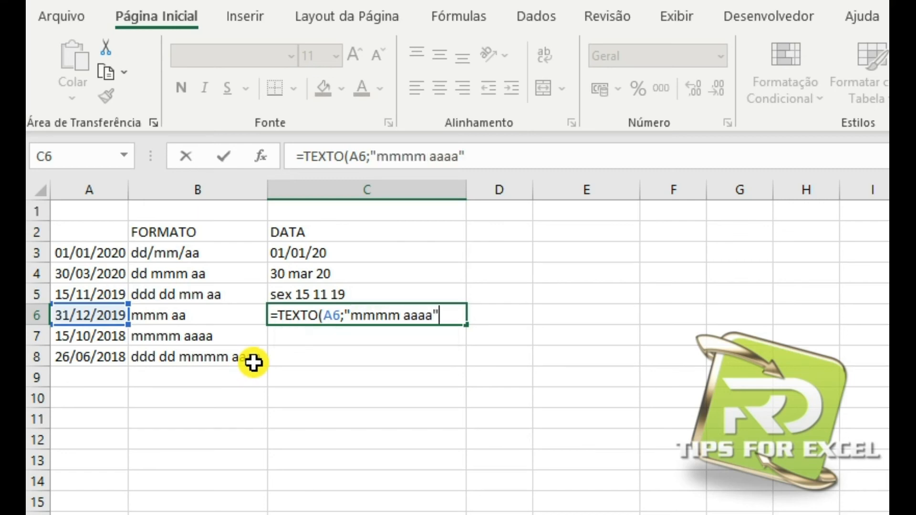
key(Return)
click(325, 319)
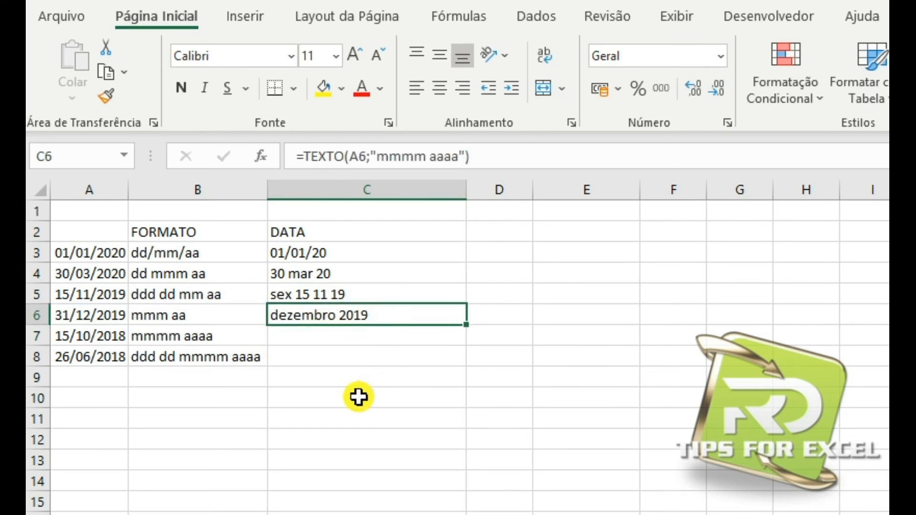
Enter the formula =TEXTO(A7;"mmmm aaaa") in C7.
click(311, 340)
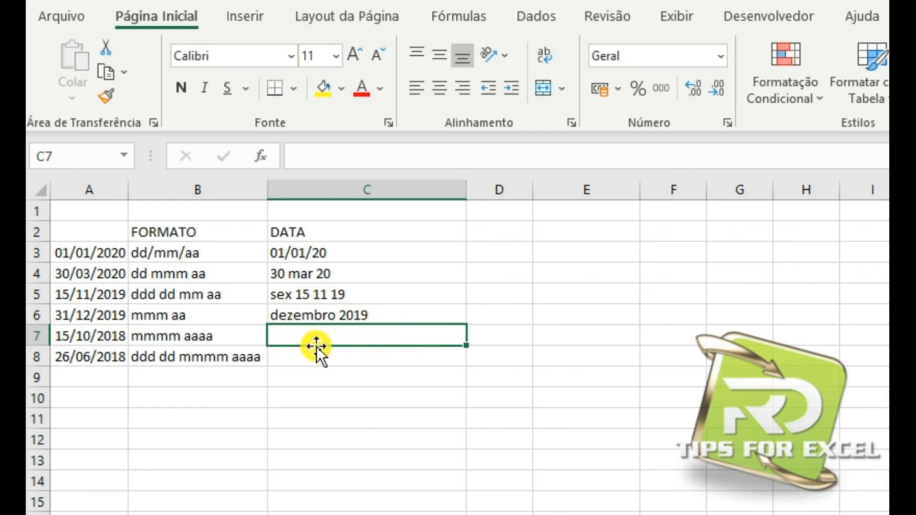
text(=tex)
key(Tab)
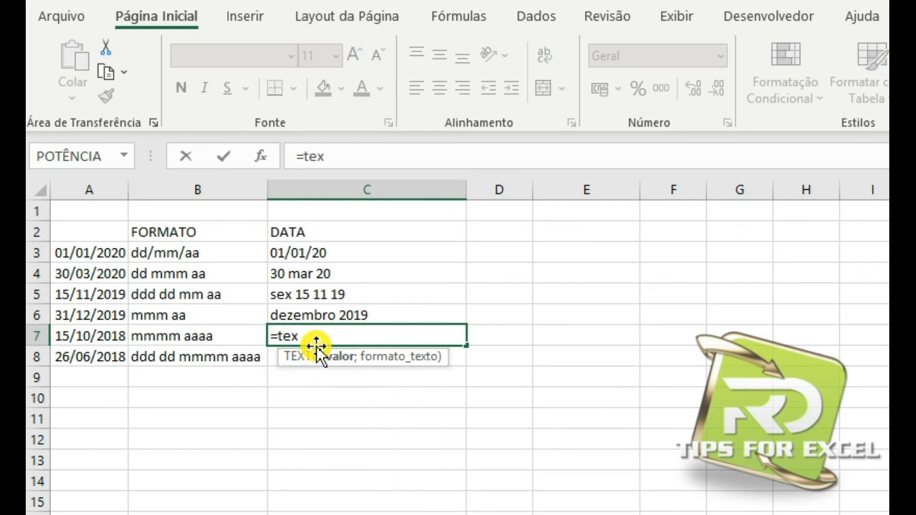
click(89, 339)
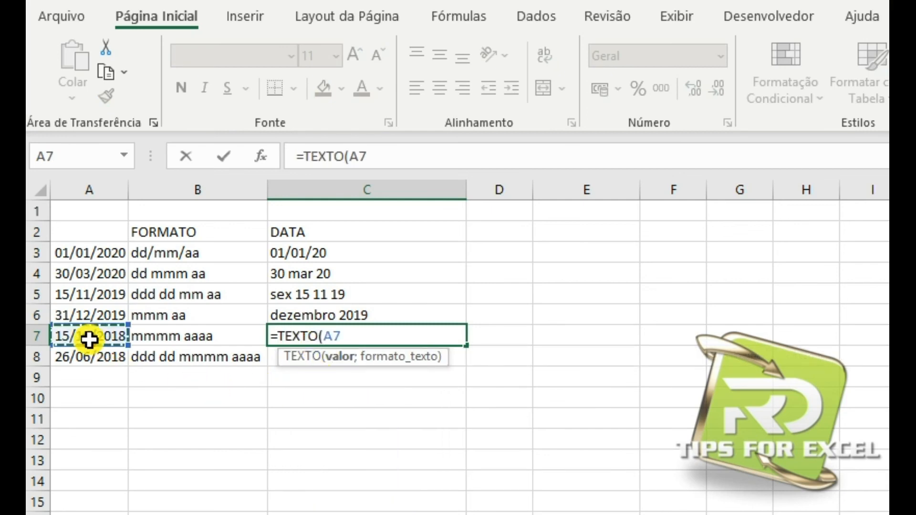
text(;")
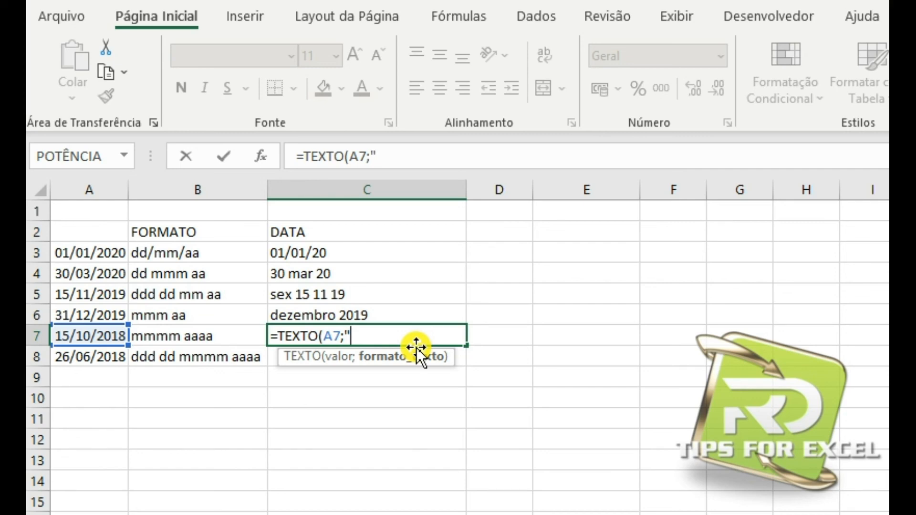
text(mmmm)
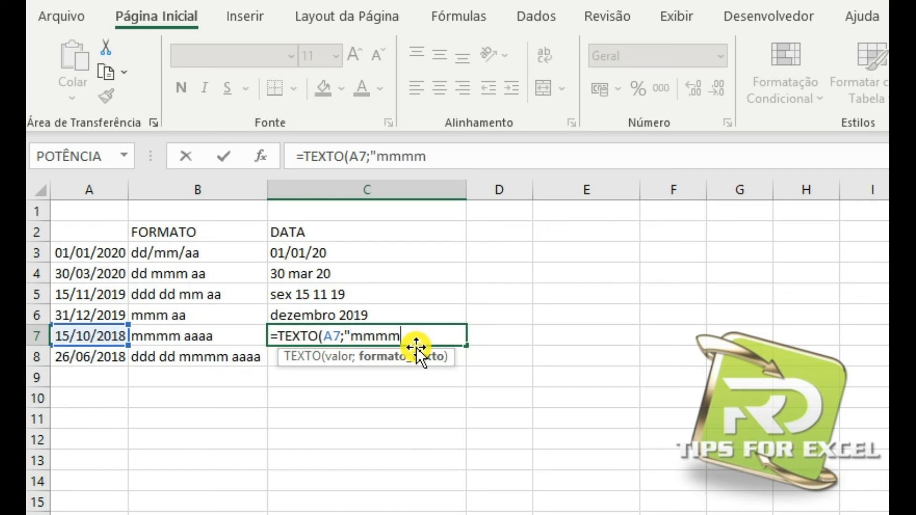
text( aaaa")
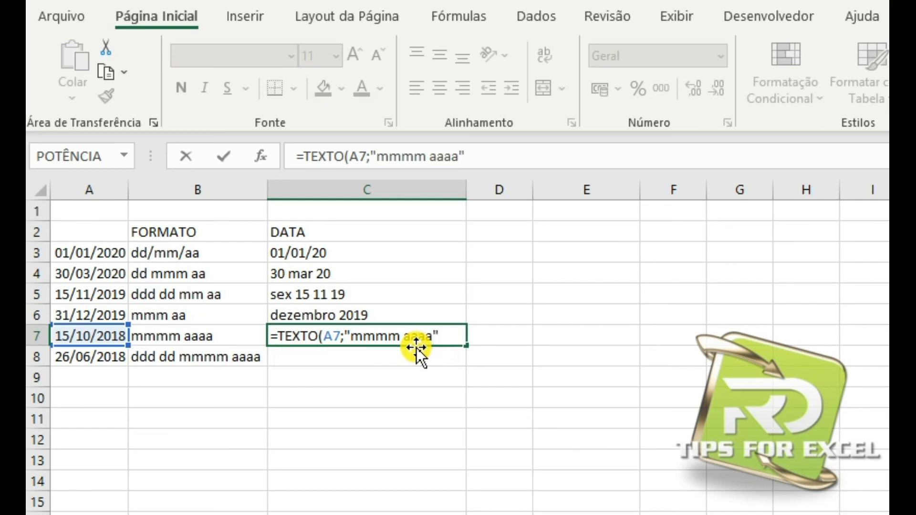
key(Return)
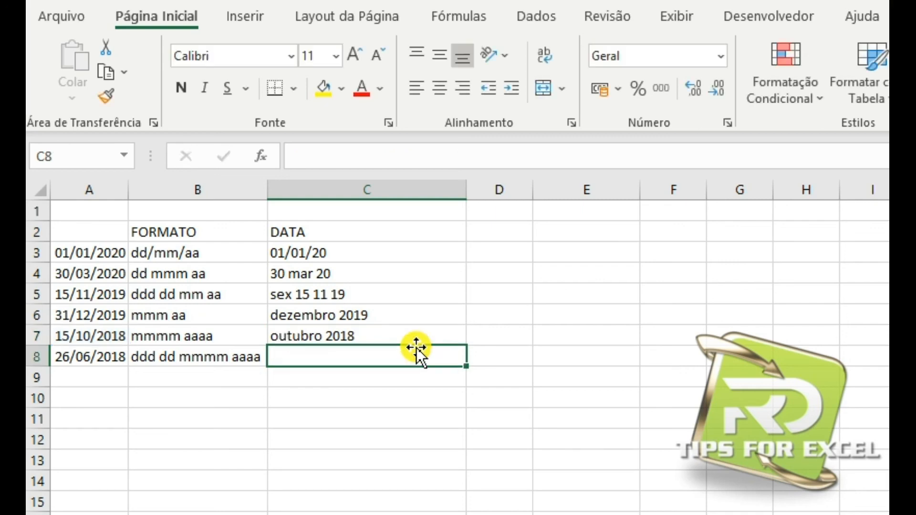
Change the format text of the TEXTO formula in C6 to "mmm aa".
click(346, 311)
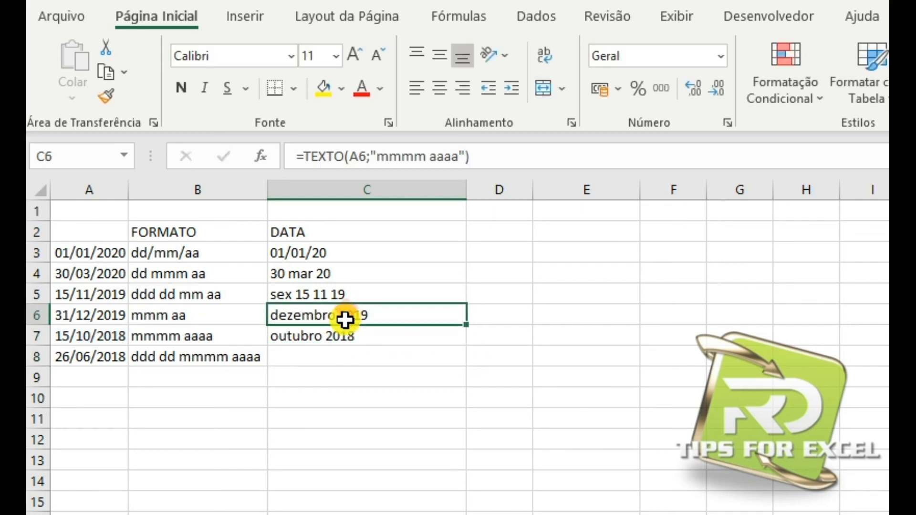
click(425, 157)
key(BackSpace)
key(Delete)
key(Delete)
key(Return)
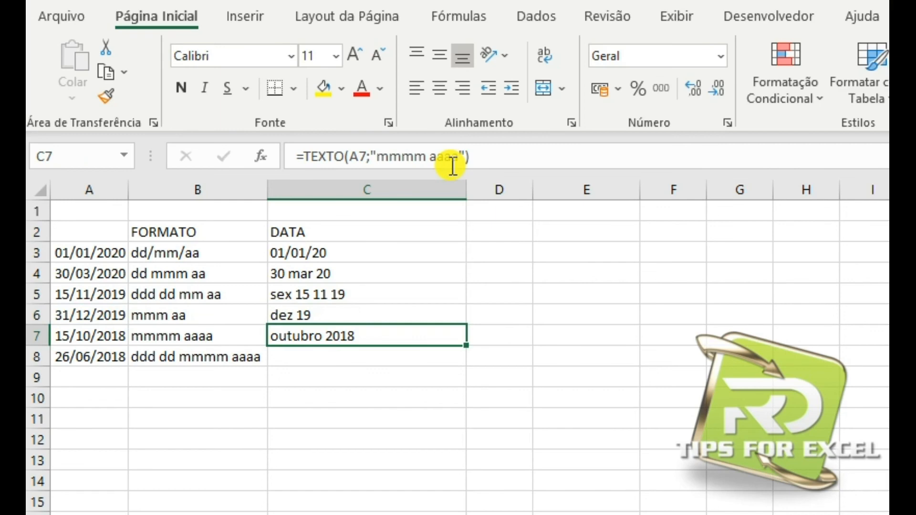
key(Down)
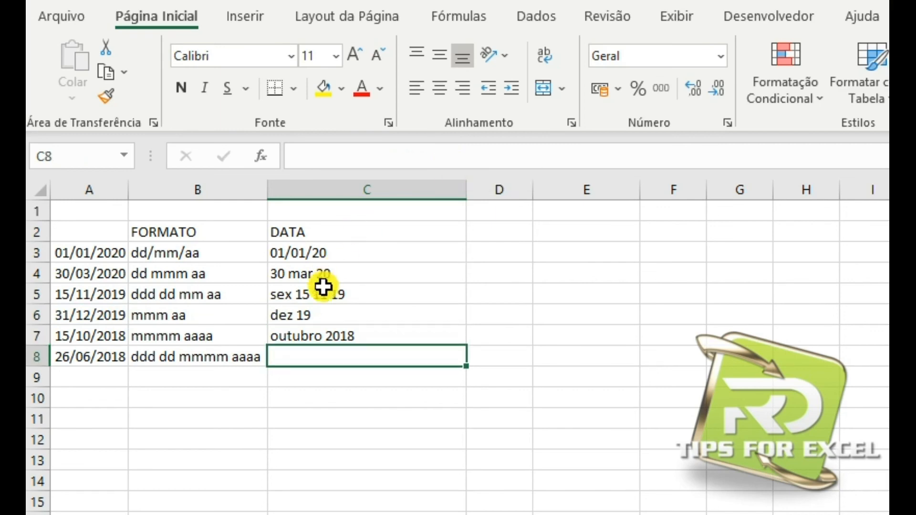
Compare the month and year formats in C6 and C7, and review the format text in B5.
click(326, 312)
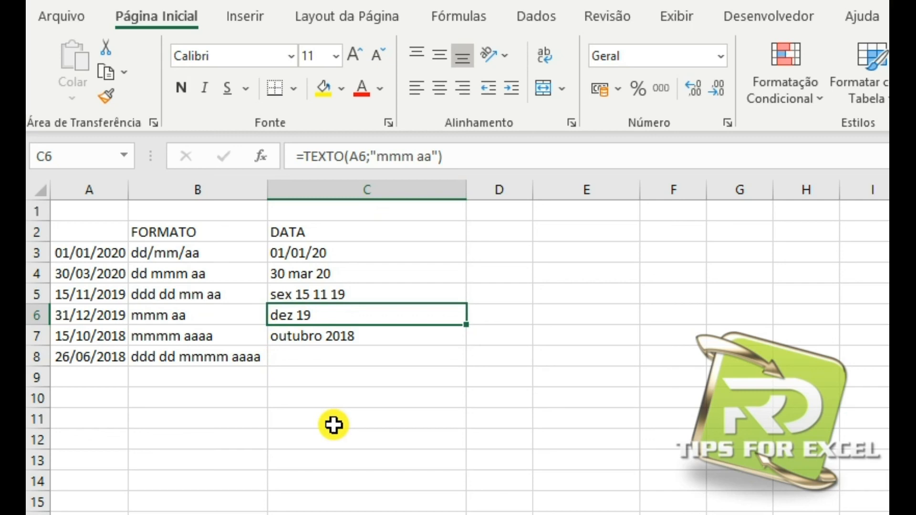
click(311, 339)
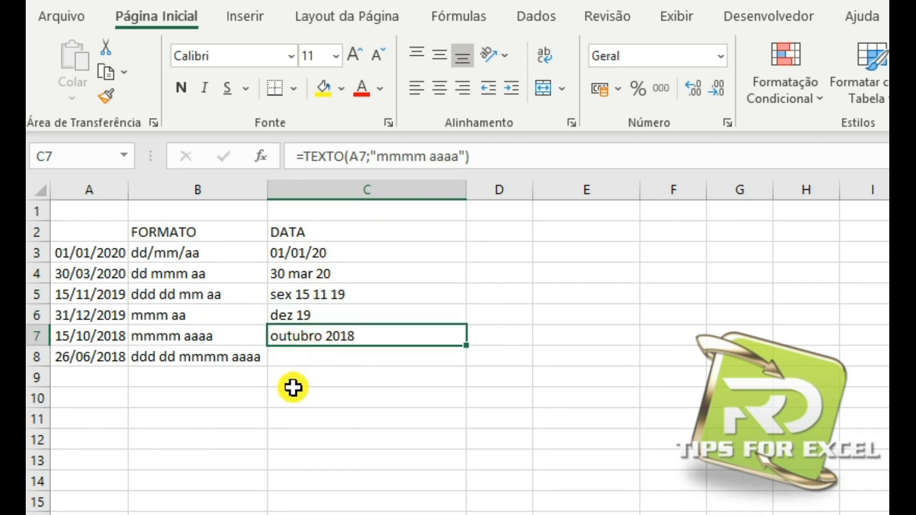
click(308, 357)
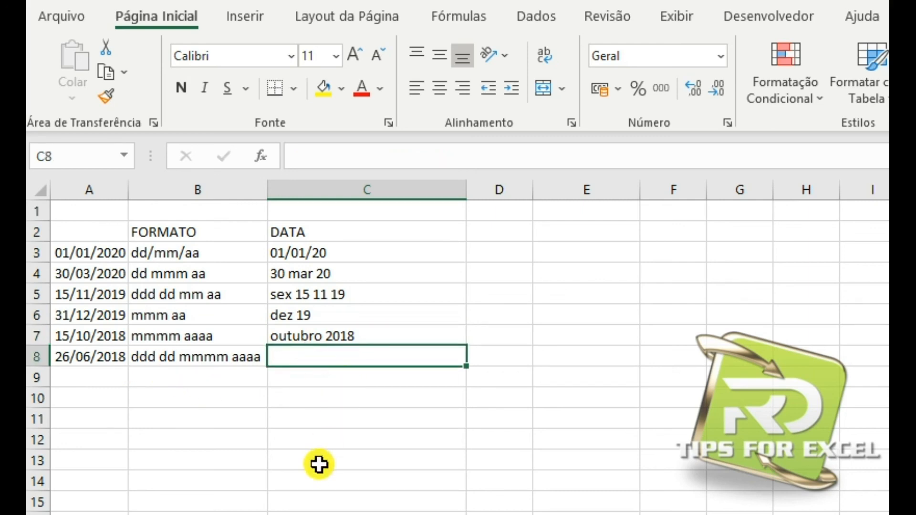
click(204, 294)
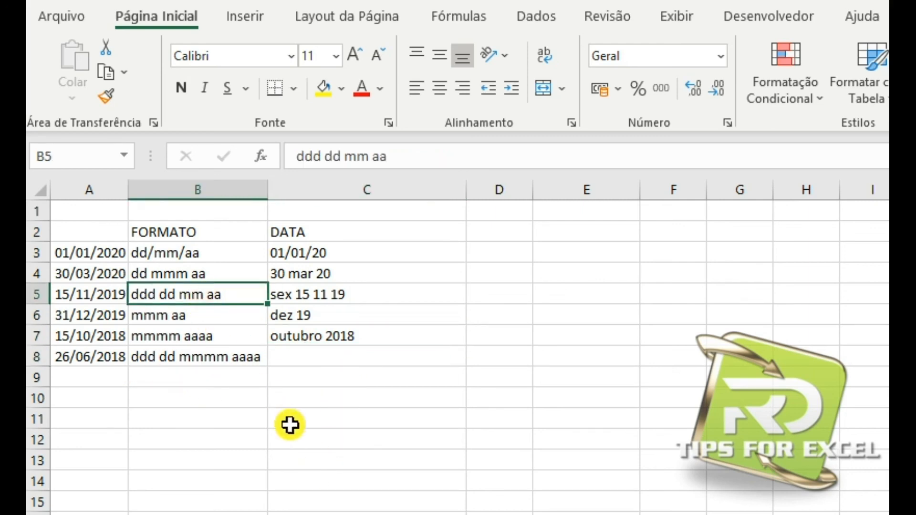
Enter the formula =TEXTO(A8;"ddd dd mmmm aaaa") in C8 and check its result.
click(304, 357)
text(=tex)
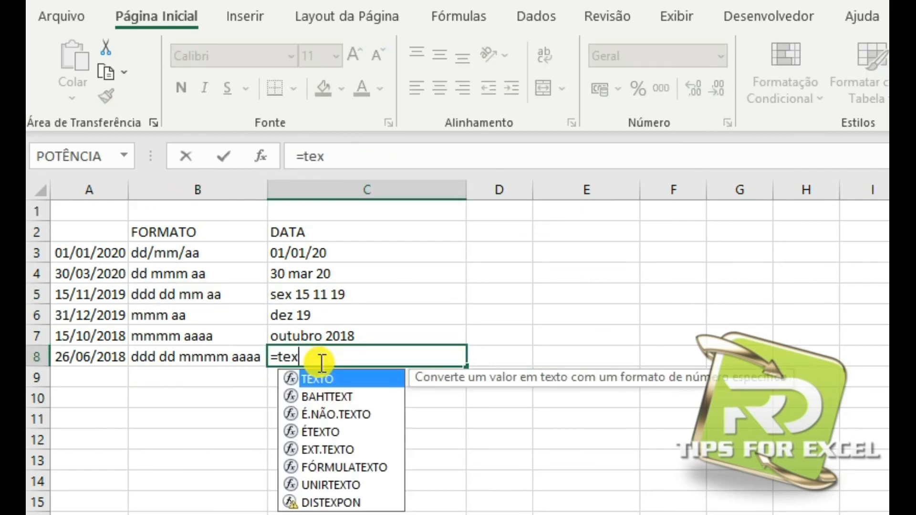
key(Tab)
click(96, 358)
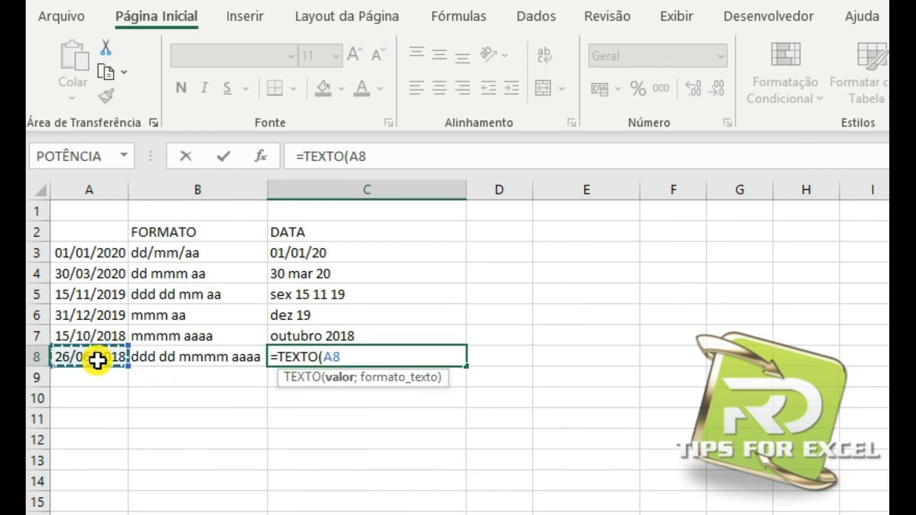
text(;")
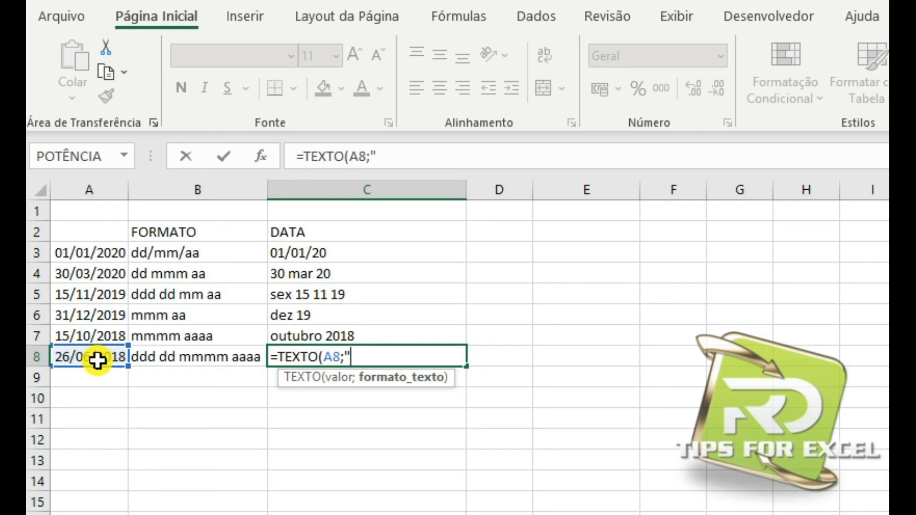
text(ddd dd mmmm aaaa")
key(Return)
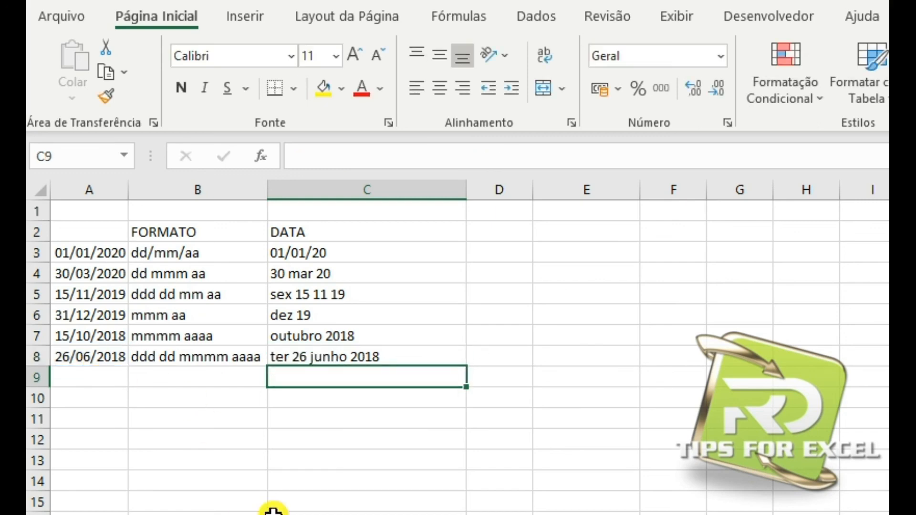
click(300, 359)
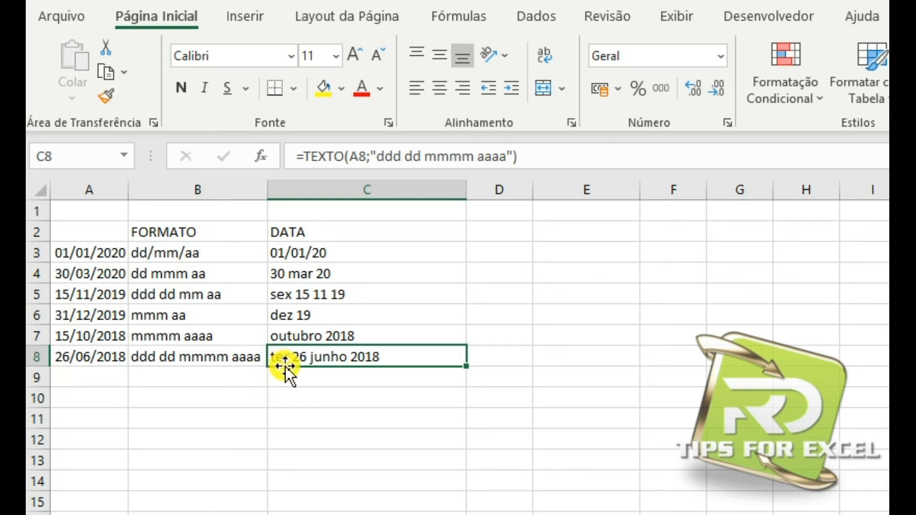
Review all the formatted dates in C3:C8.
click(348, 414)
drag(331, 251, 361, 366)
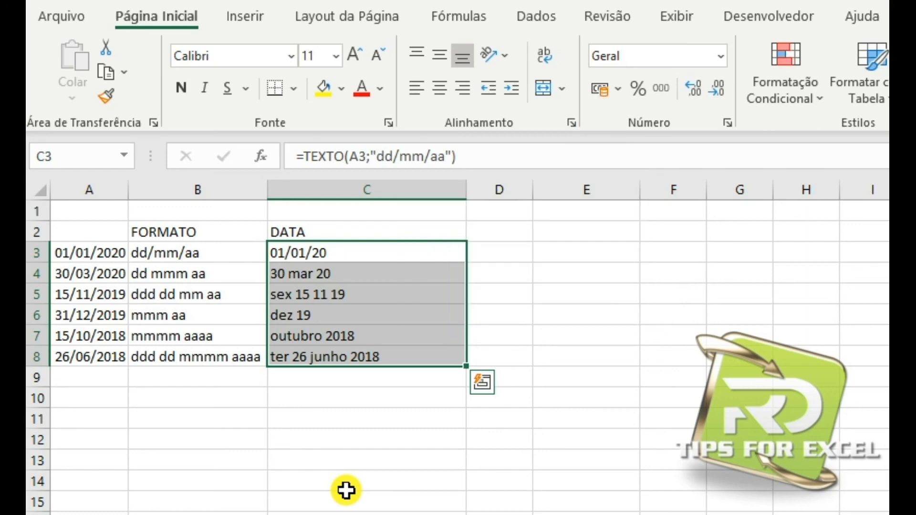
click(310, 431)
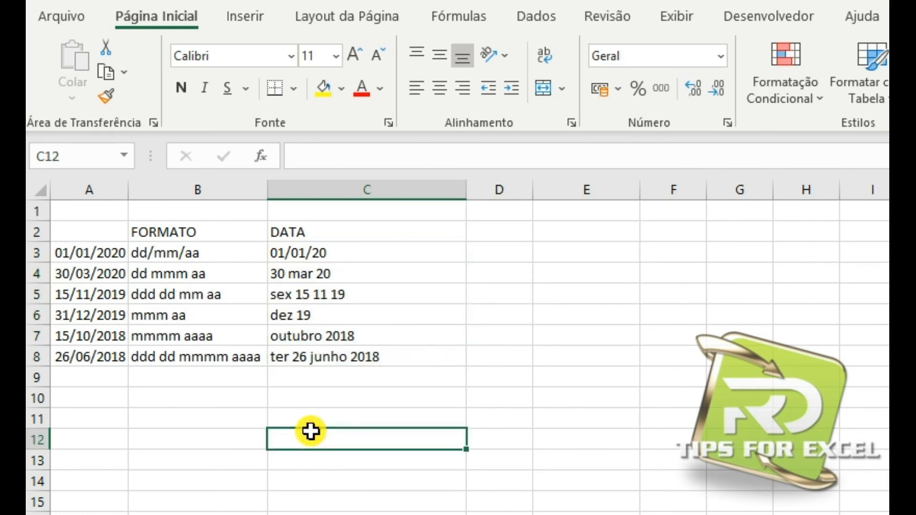